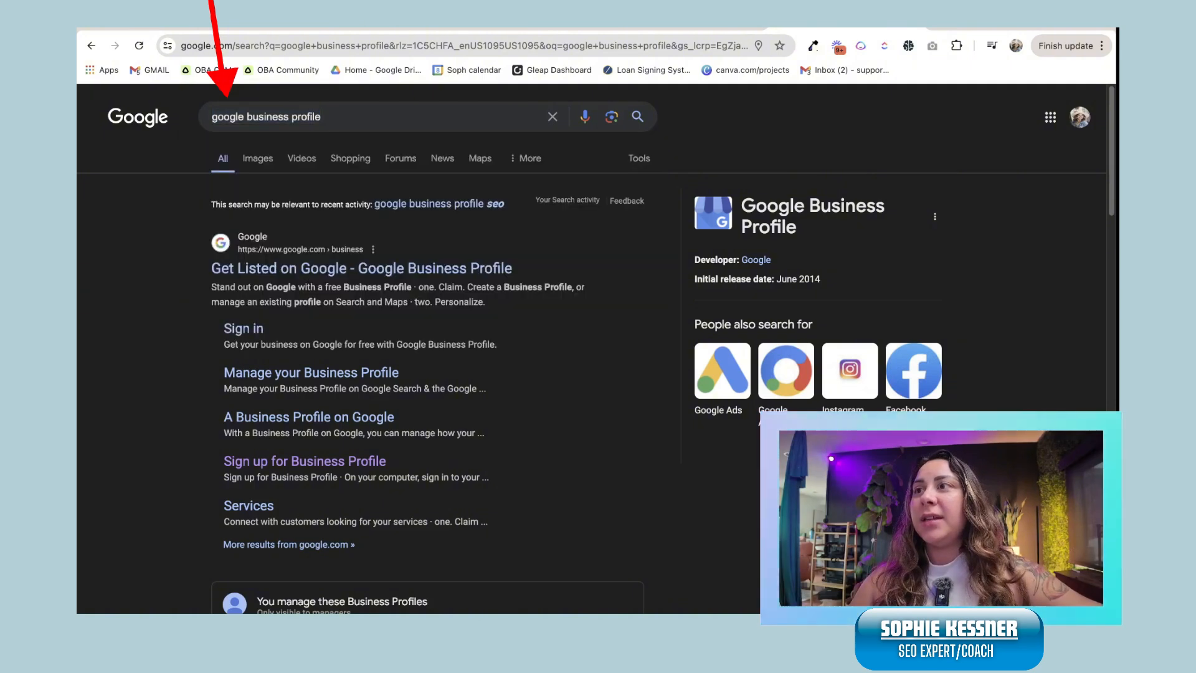
Step: Switch Google Search to the other signed-in Google account
scroll(592, 349, "down", 4)
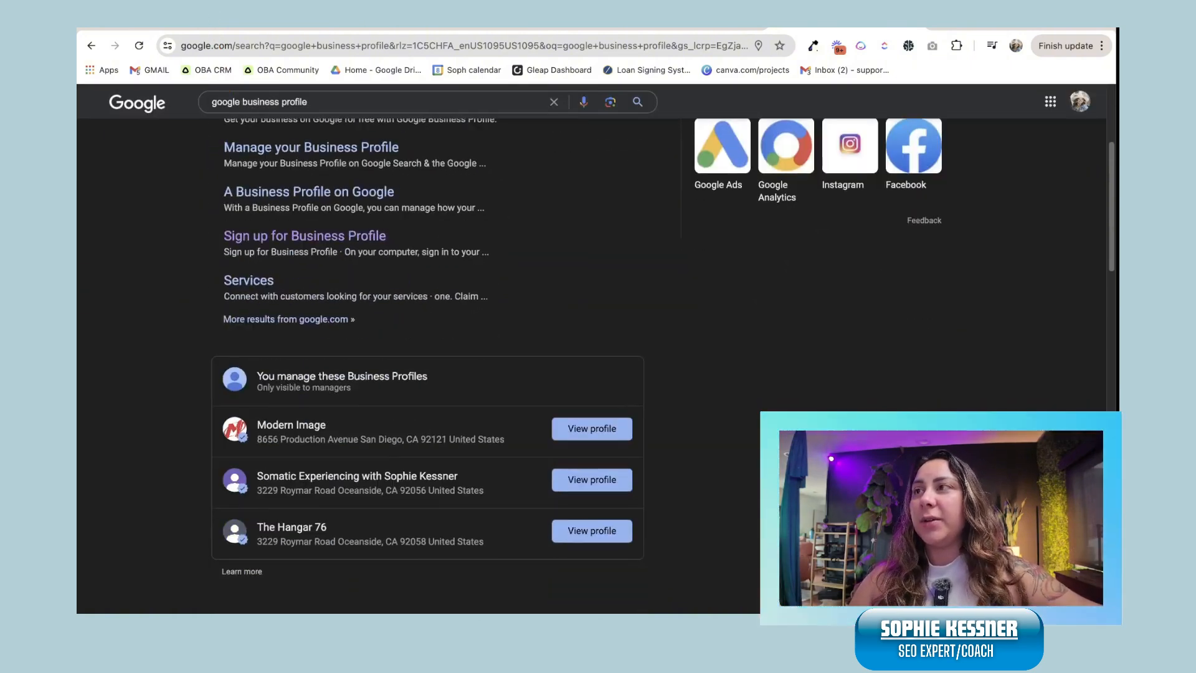
scroll(424, 349, "down", 3)
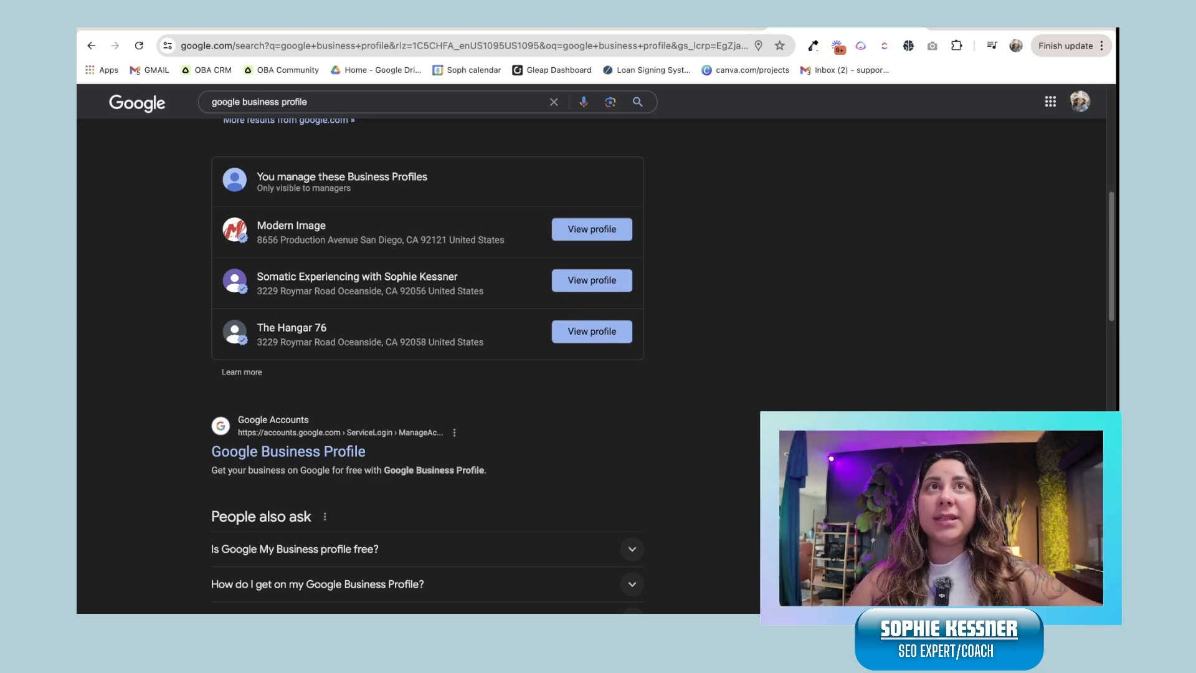
left_click(1080, 101)
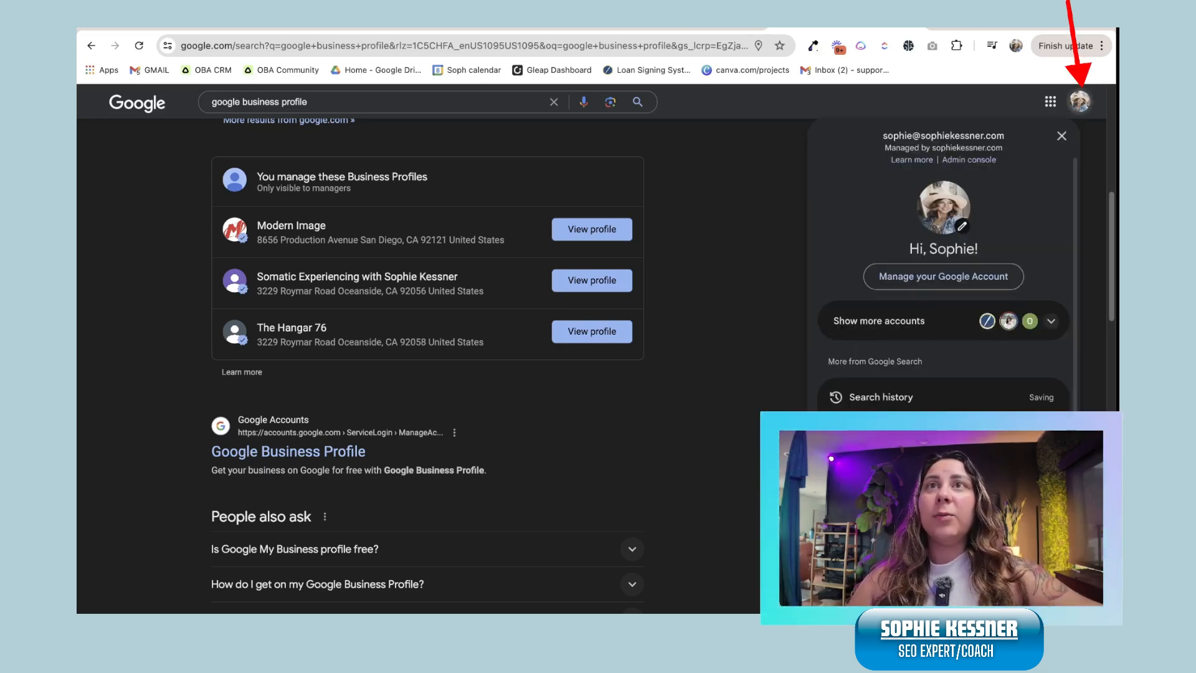
left_click(1081, 102)
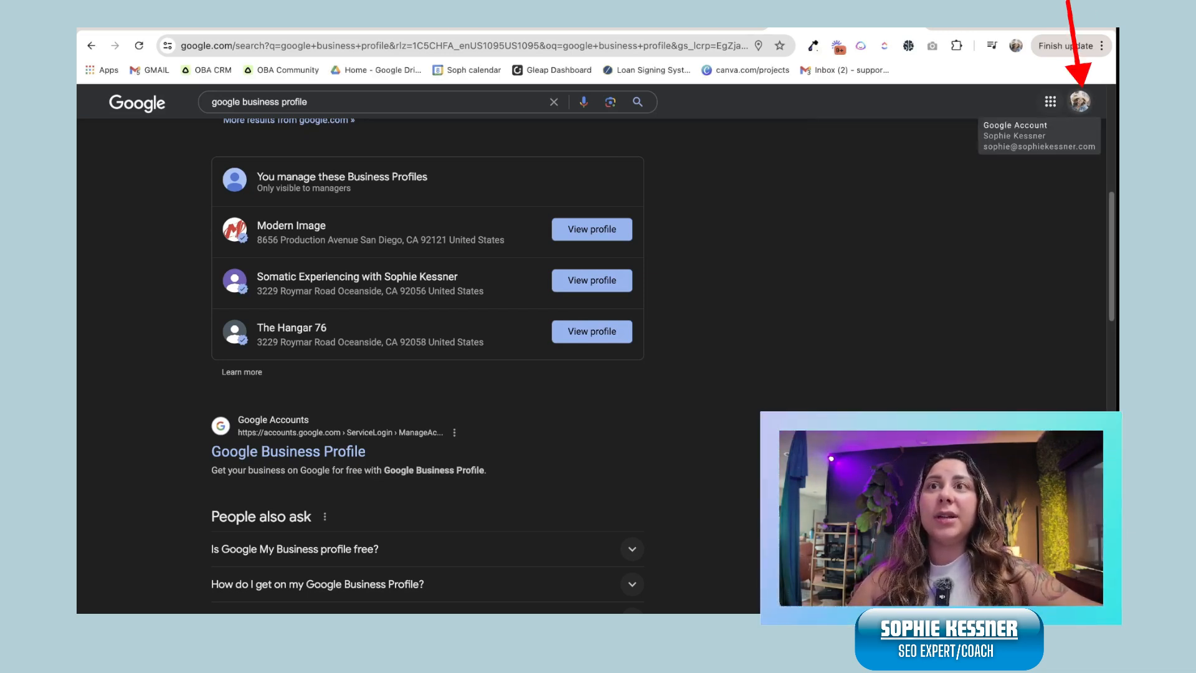
left_click(1080, 102)
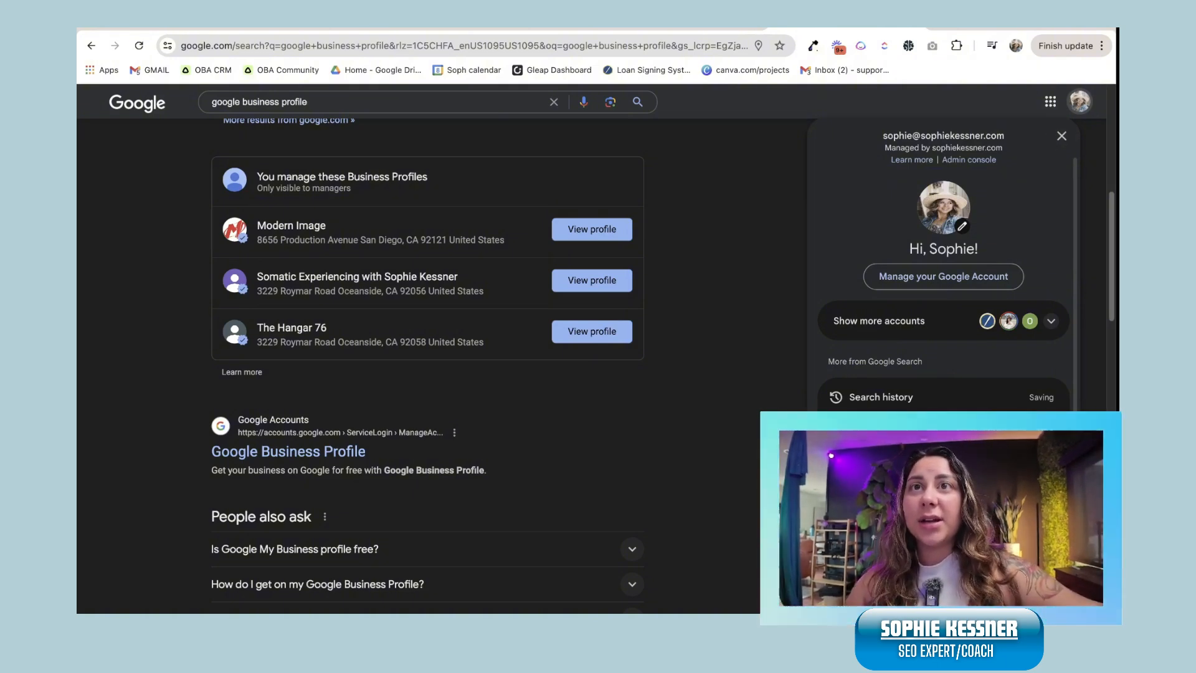
left_click(943, 321)
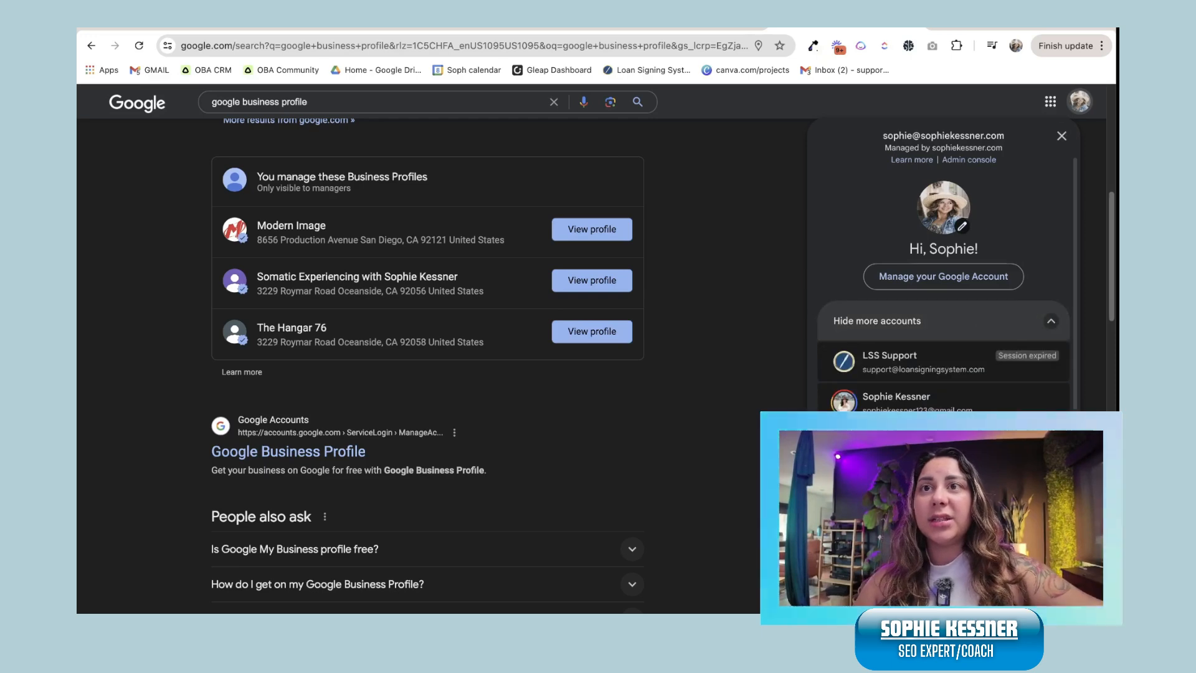
left_click(944, 402)
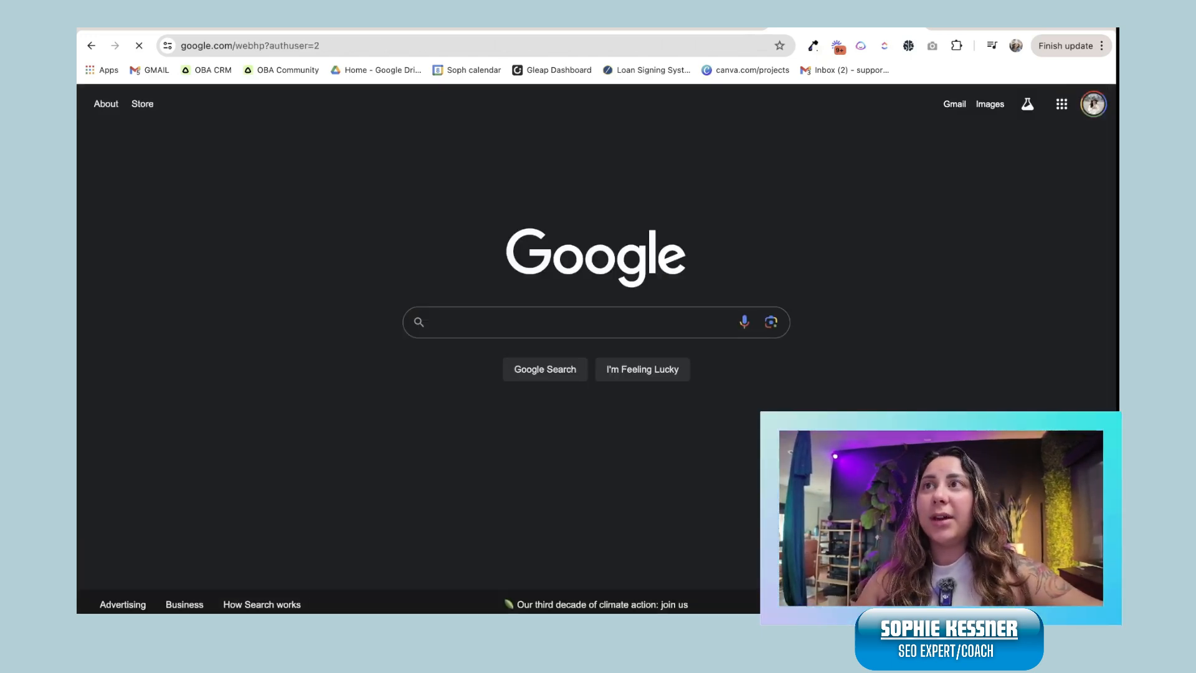
Step: Search for 'google business profile' and open the Get Listed on Google result
type("gogolebusiness profile")
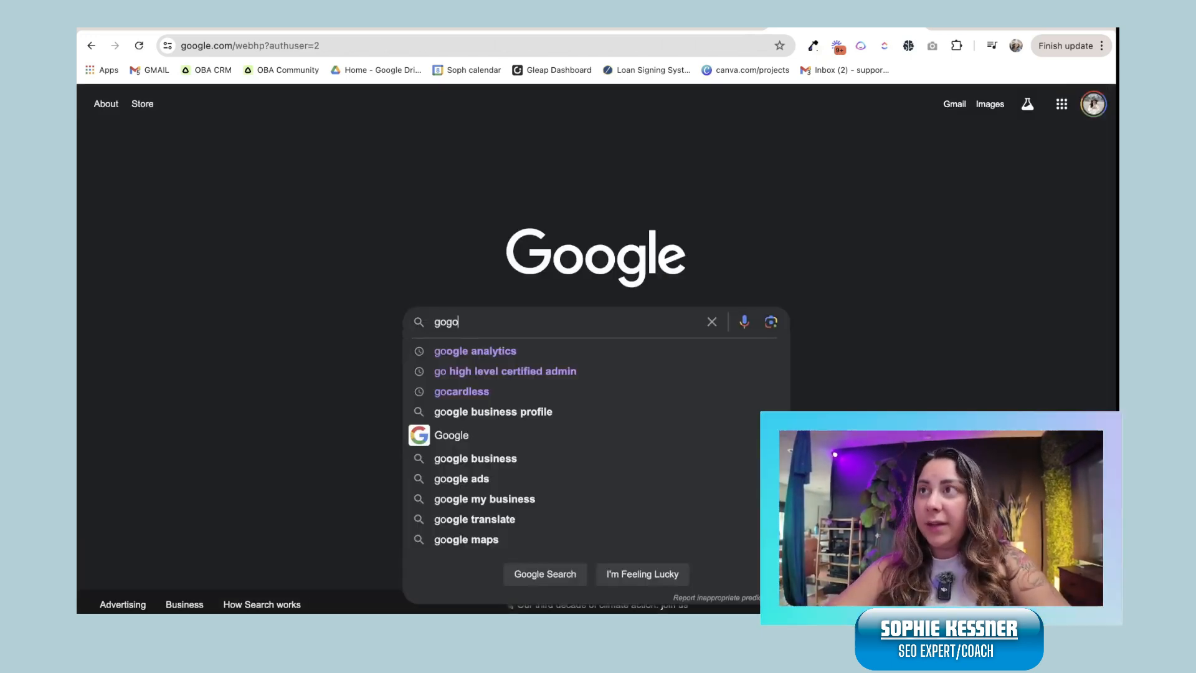
key("Return")
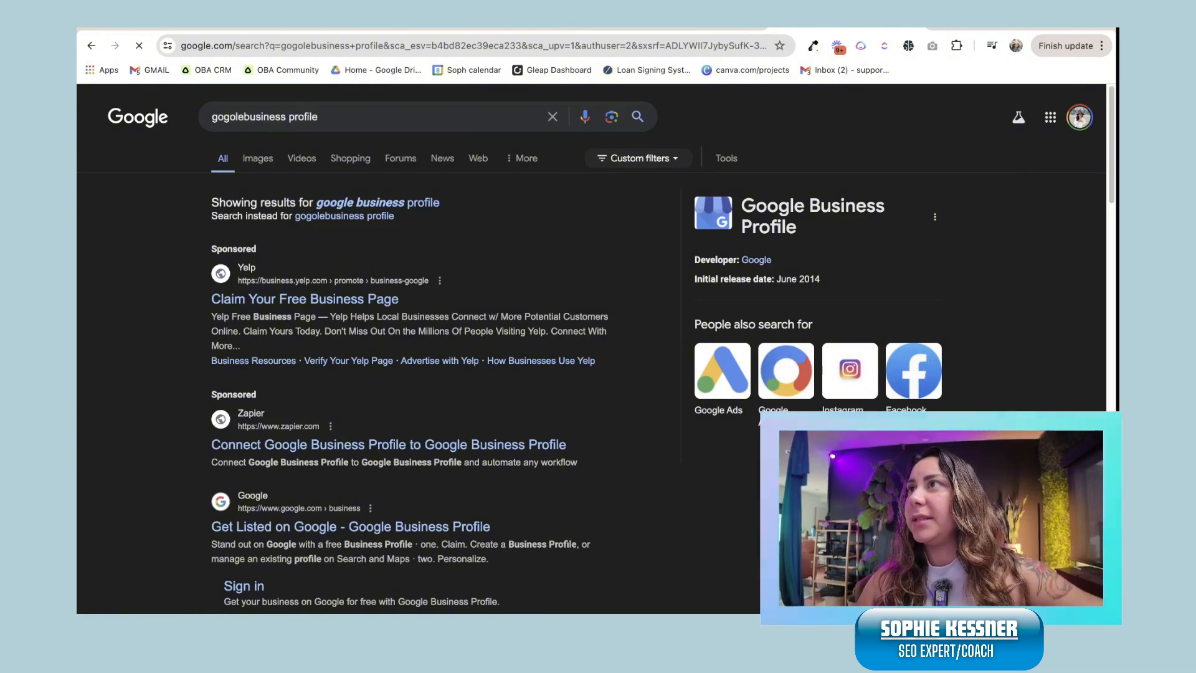
left_click(375, 203)
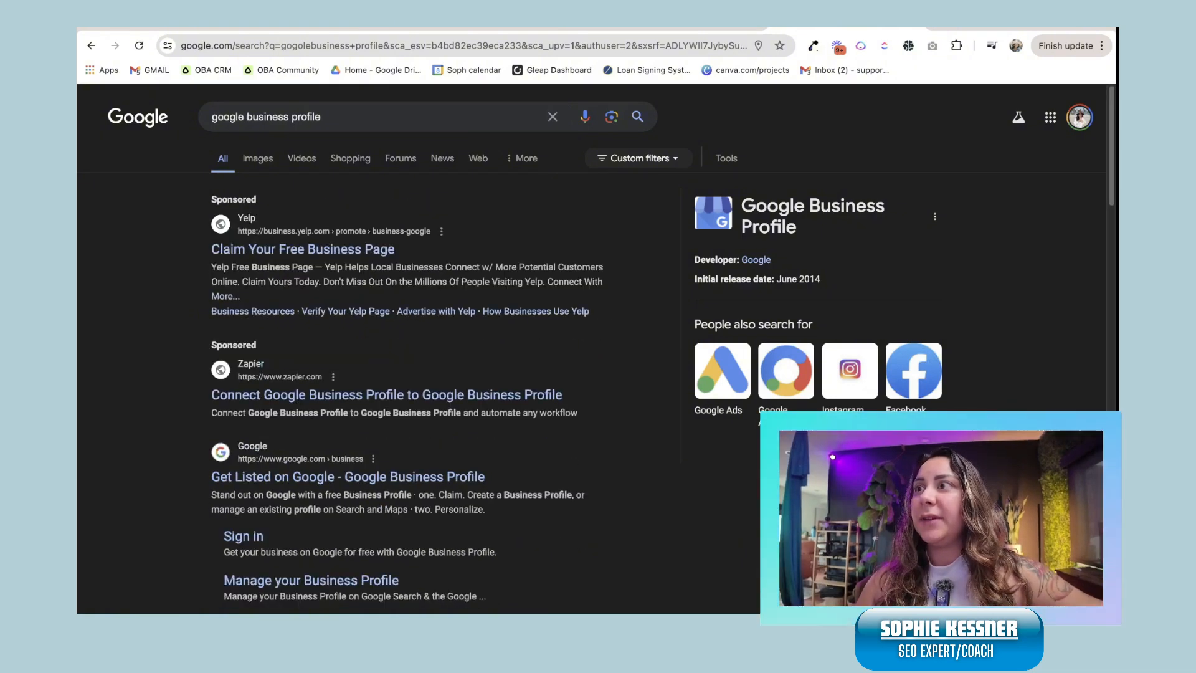
scroll(411, 349, "down", 7)
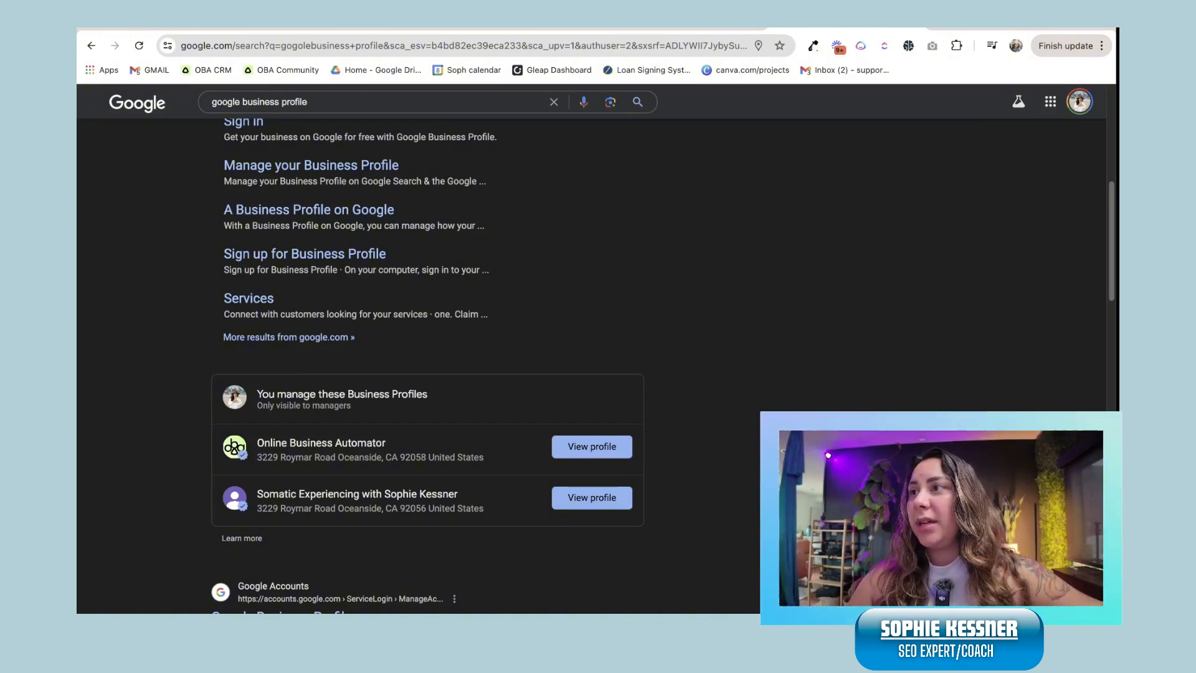
scroll(423, 361, "down", 2)
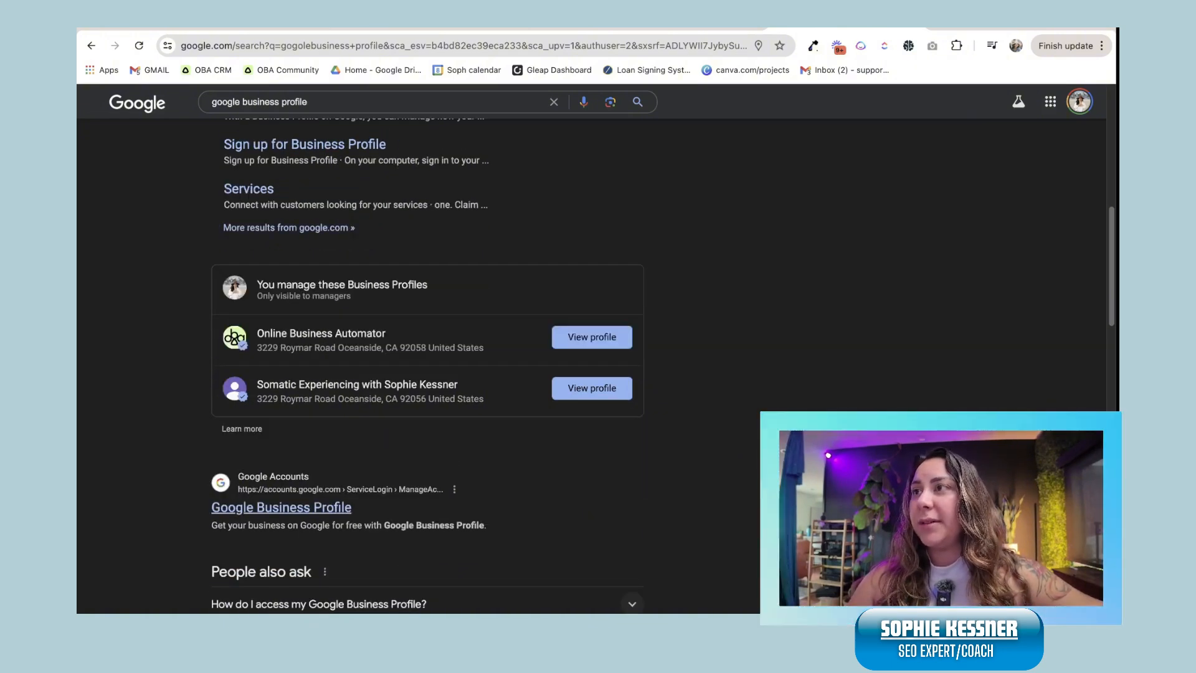
left_click(281, 507)
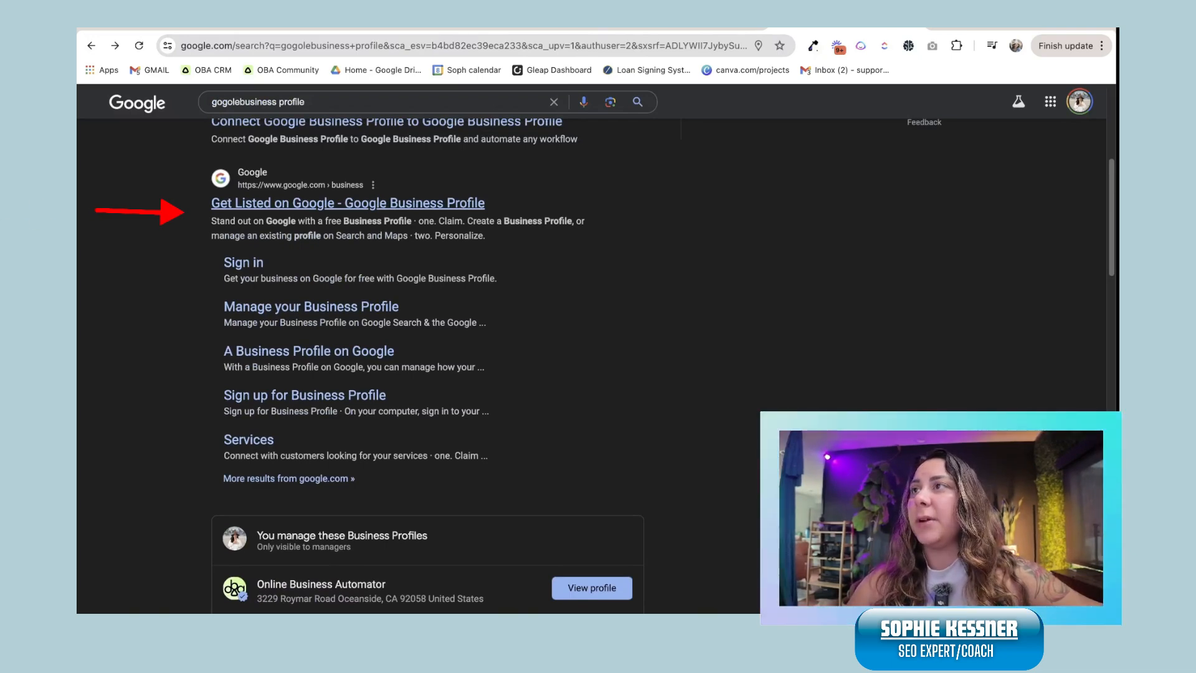
left_click(348, 203)
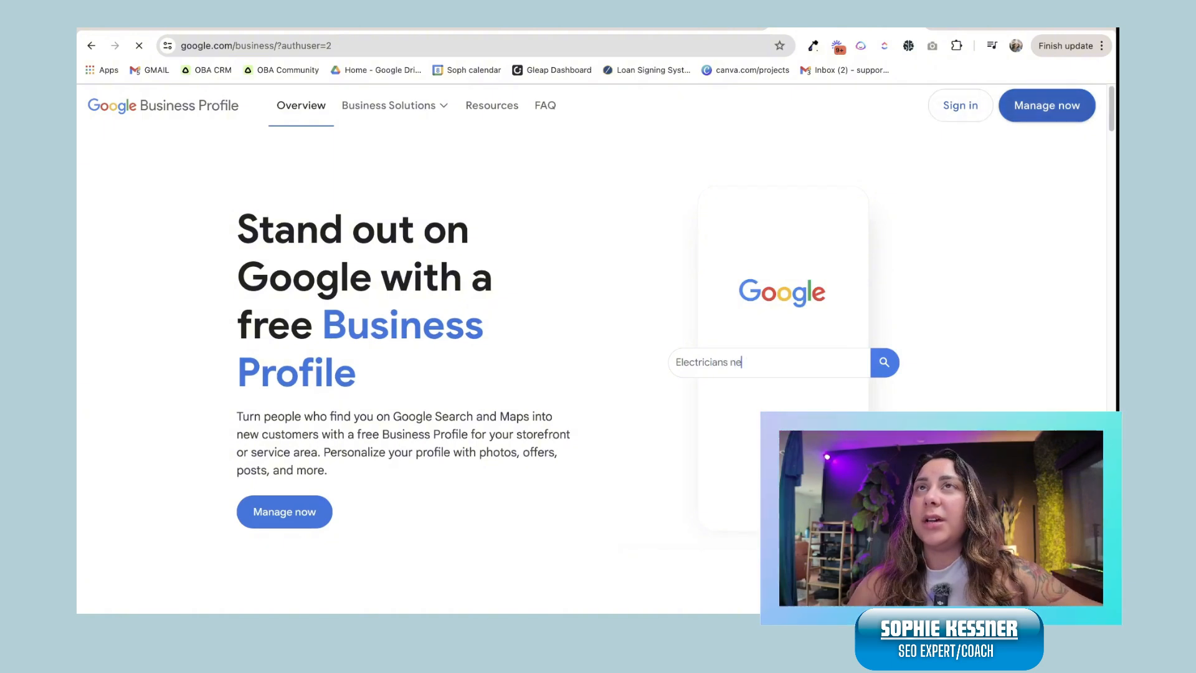
Step: Sign in, switch to the account managing two businesses, and choose Add single business
left_click(960, 106)
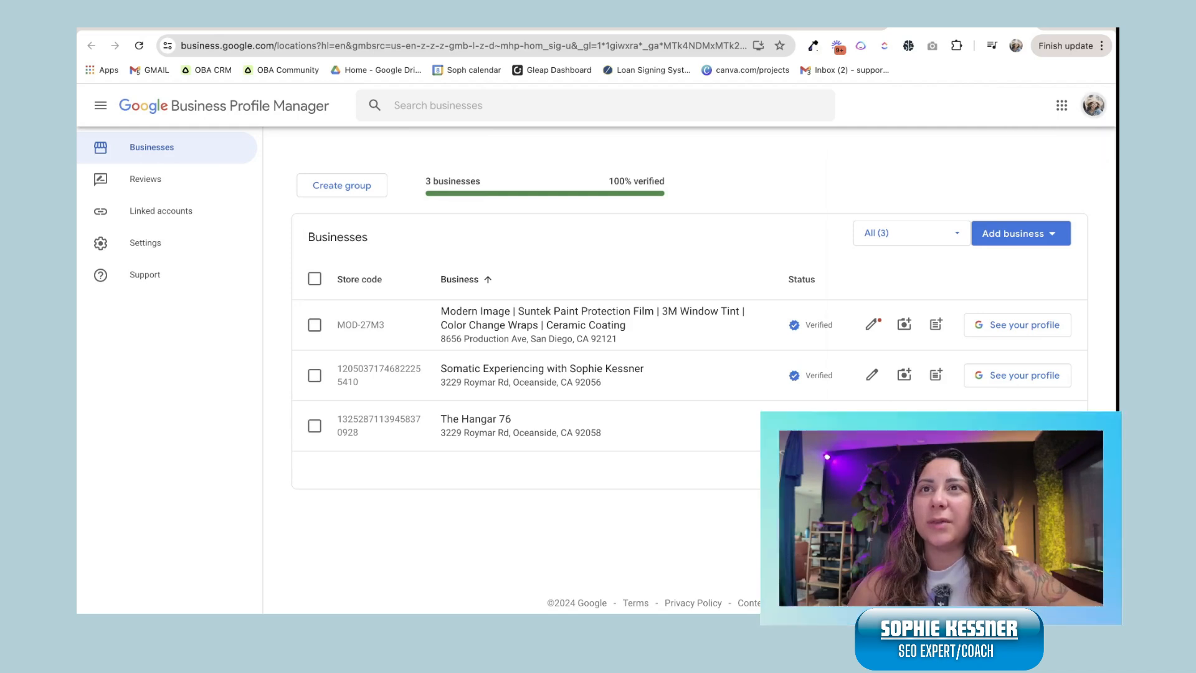
left_click(1094, 106)
left_click(959, 408)
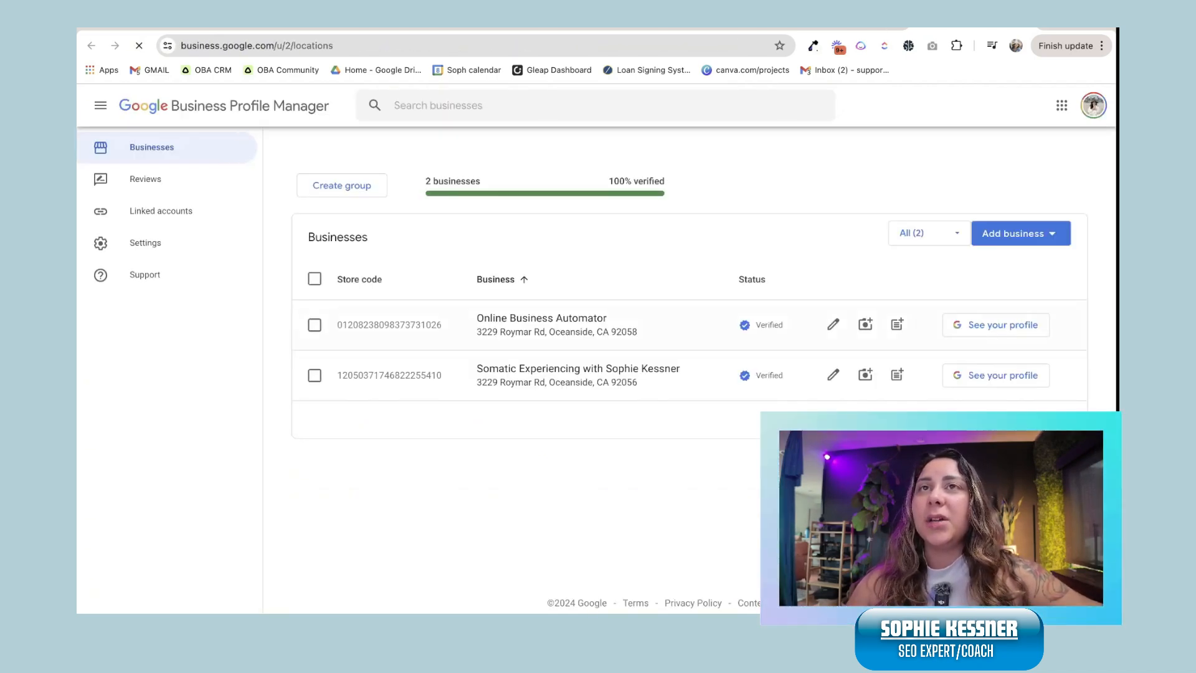
left_click(1021, 234)
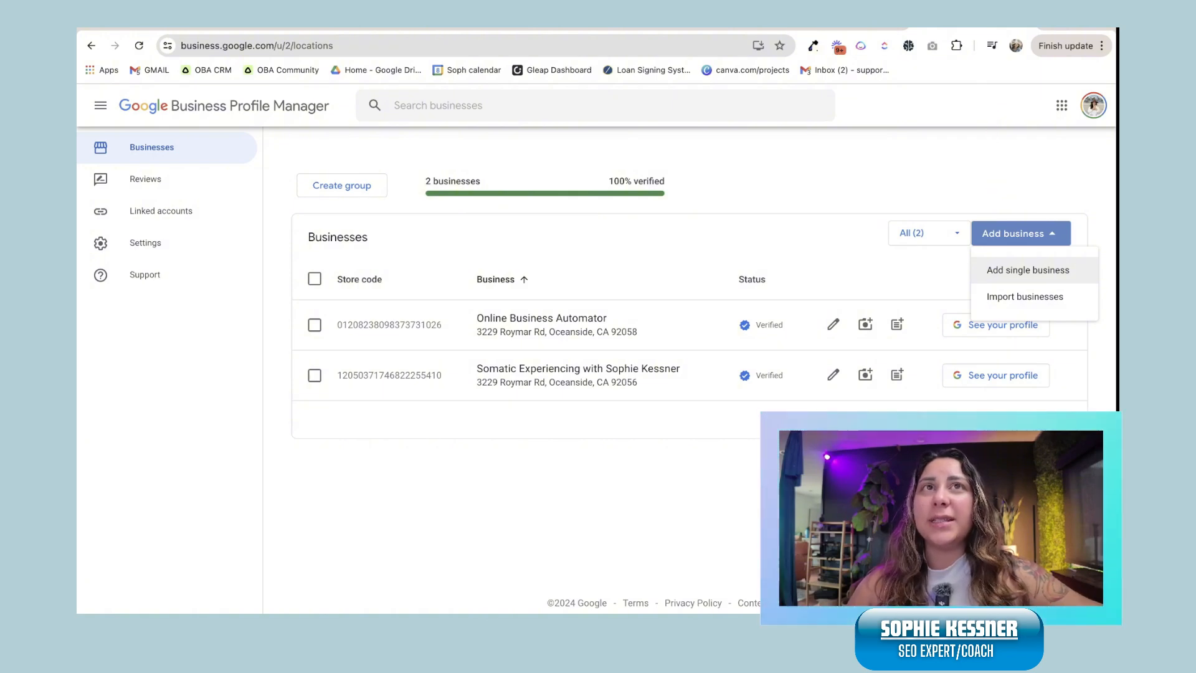
left_click(1051, 270)
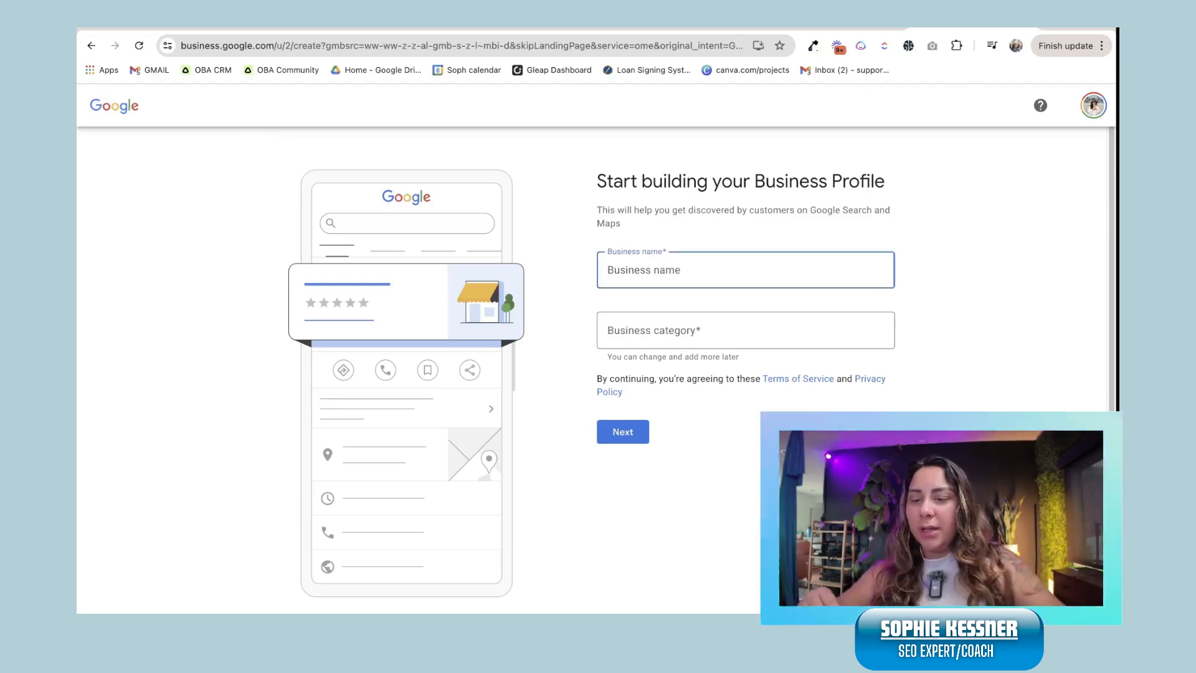
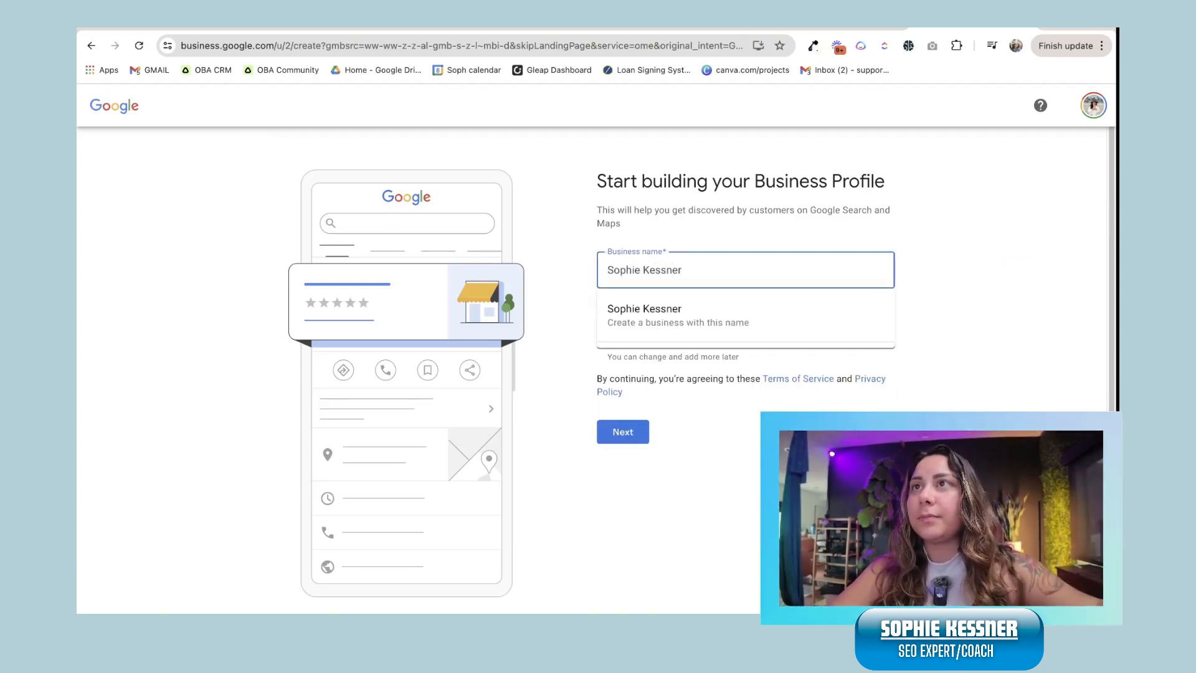
Step: Enter the owner's full name as the new business name
key("Down")
key("Return")
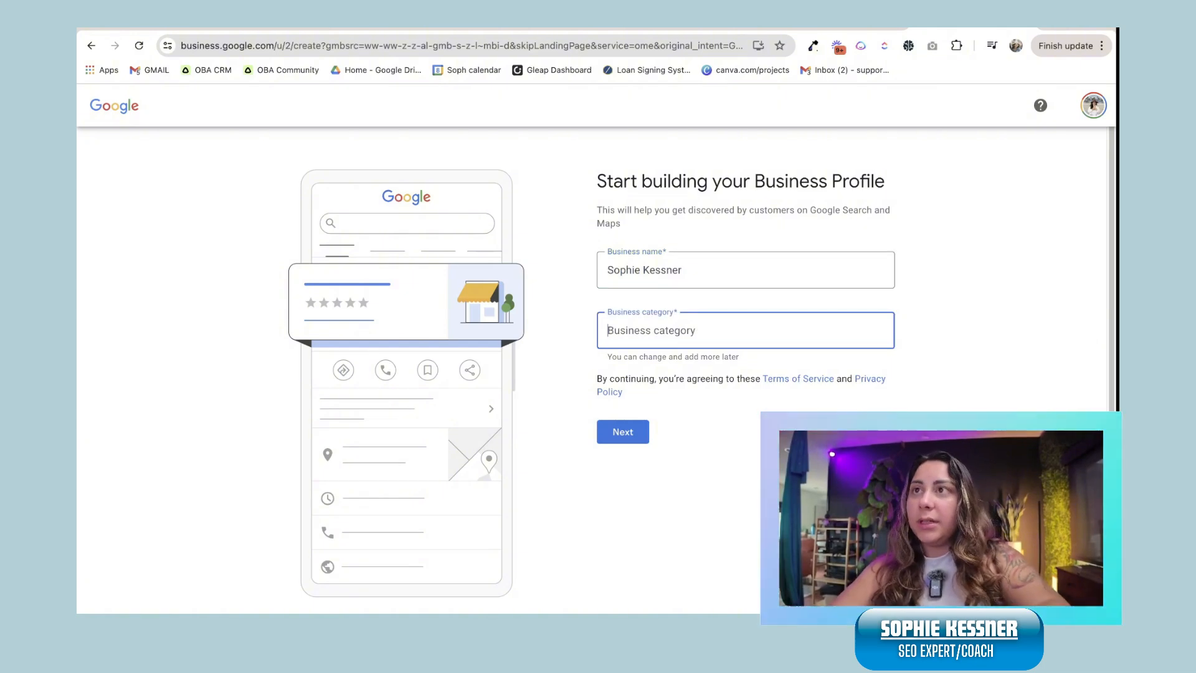
Step: Set the category to Educational consultant, answer Yes to a visitable location, and open a new tab
type("Educ")
key("Down")
key("Down")
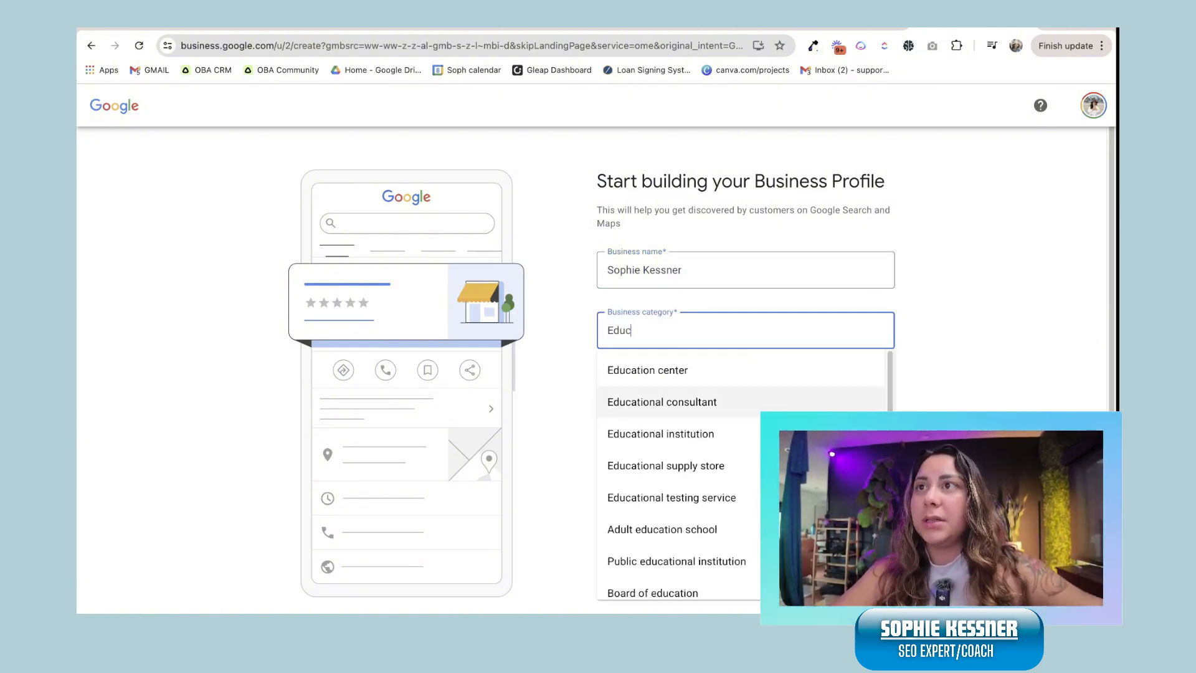
key("Return")
key("Return")
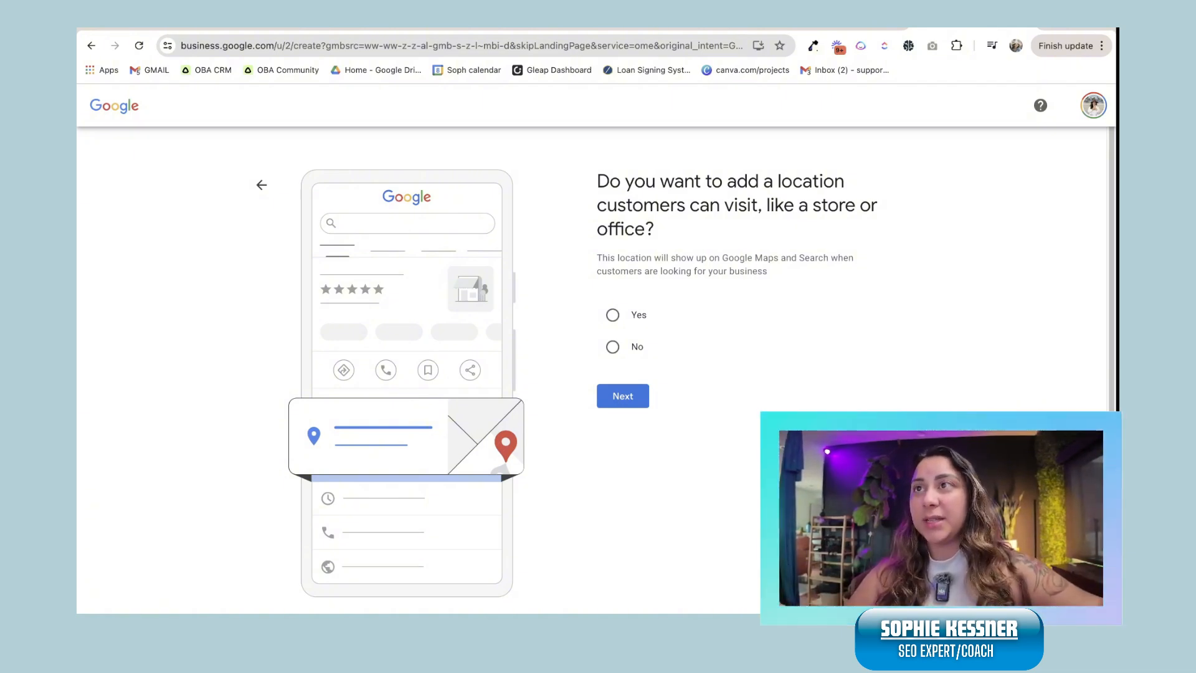
left_click(612, 315)
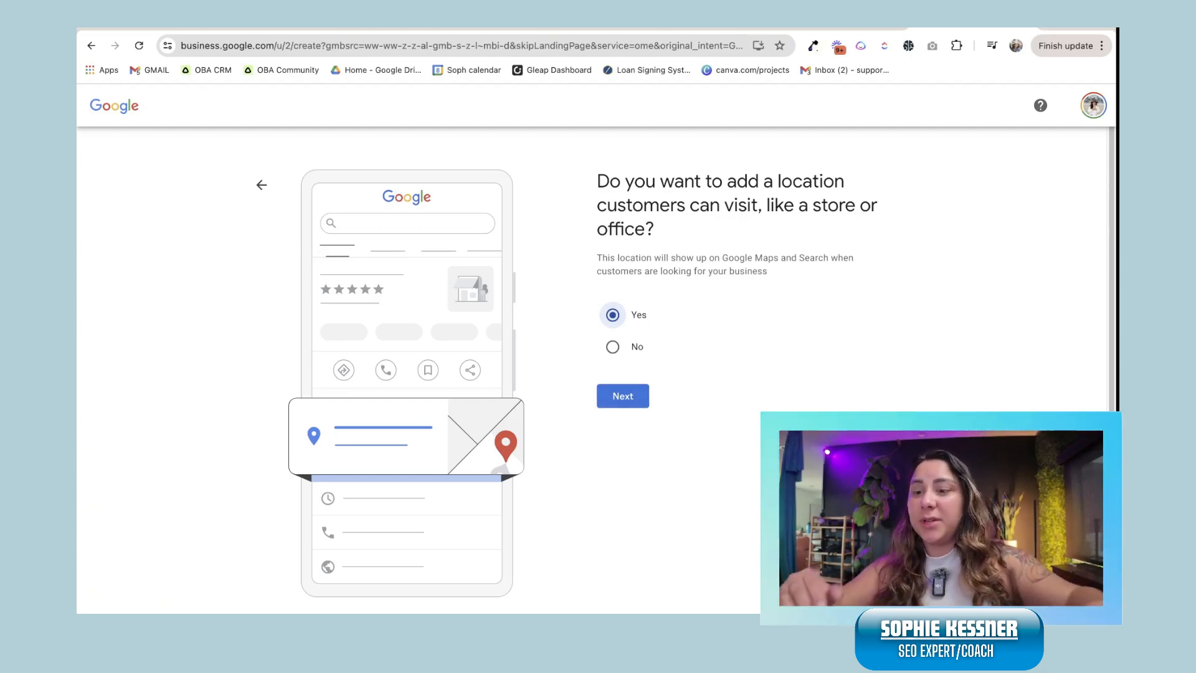
key("ctrl+t")
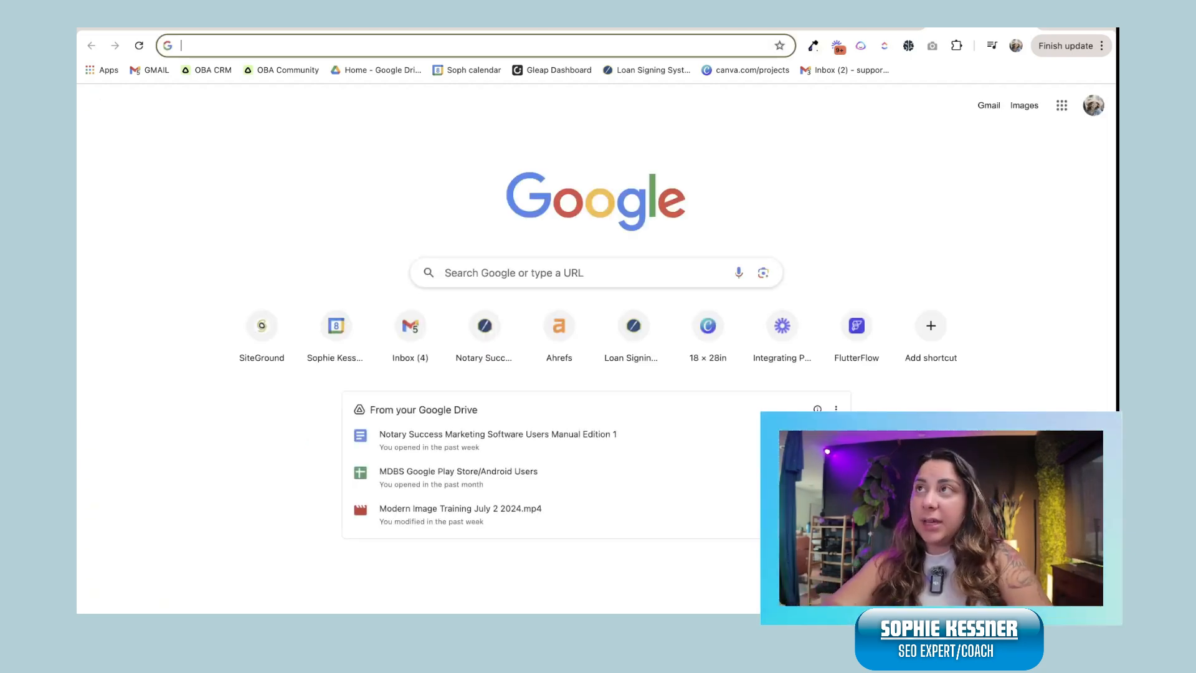
Step: Search for virtual business office addresses near me and scroll past the sponsored results
type("ve")
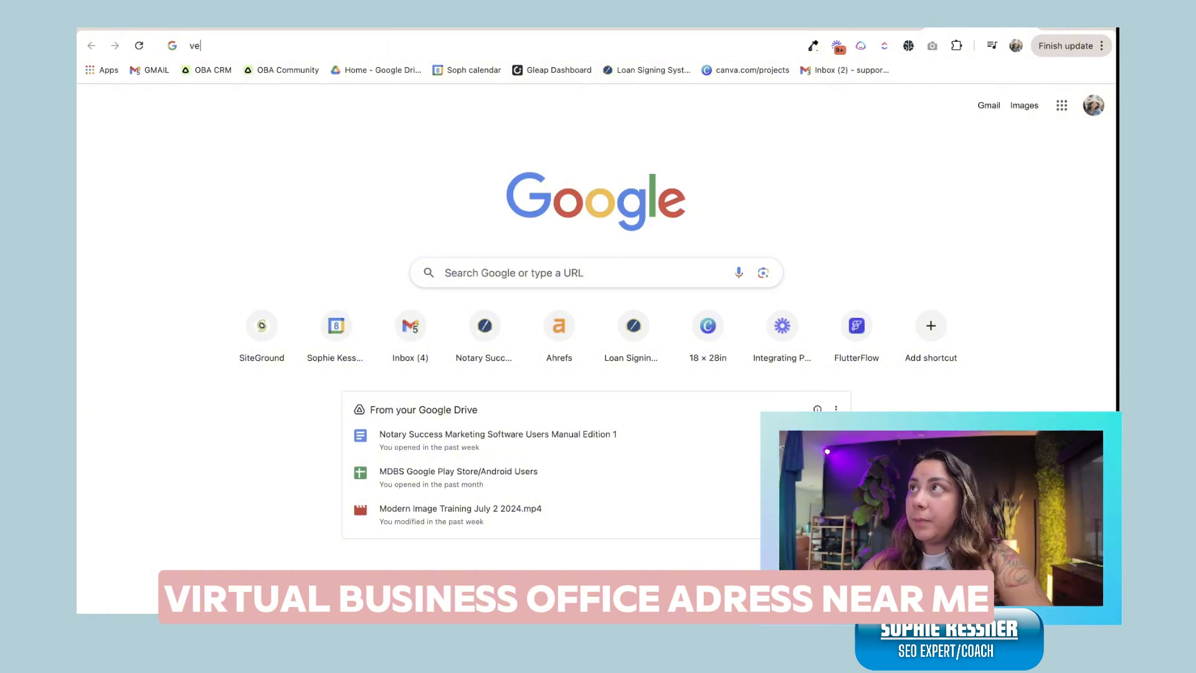
type("rtual business ")
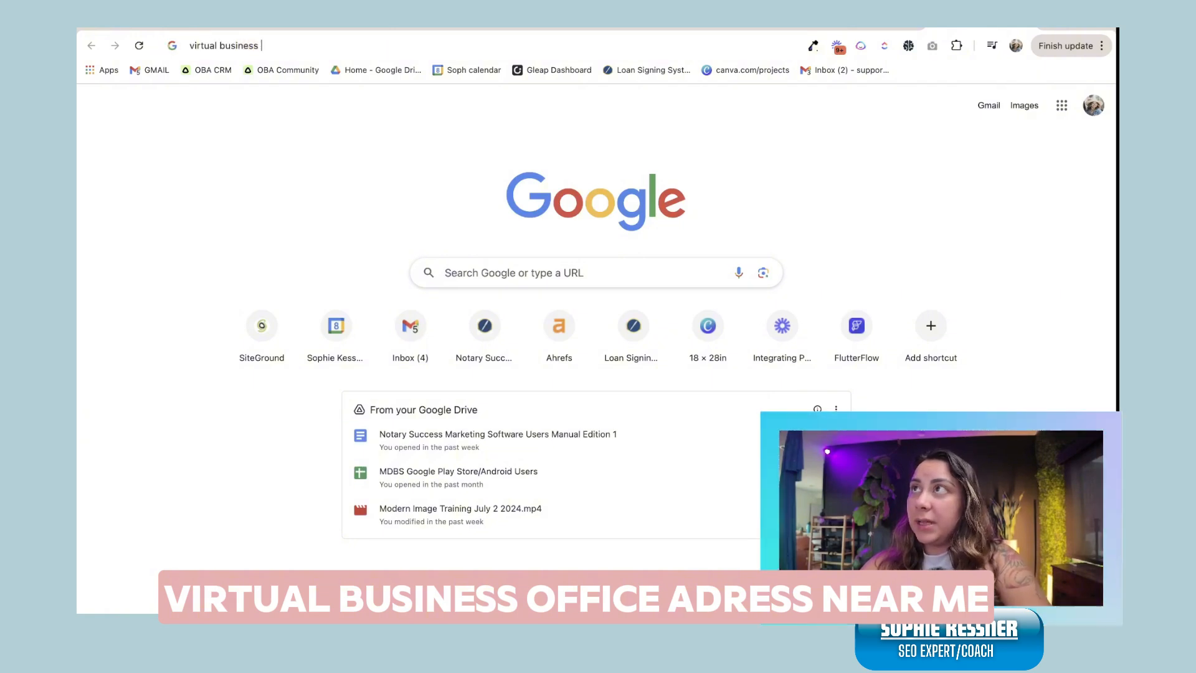
type("office address ")
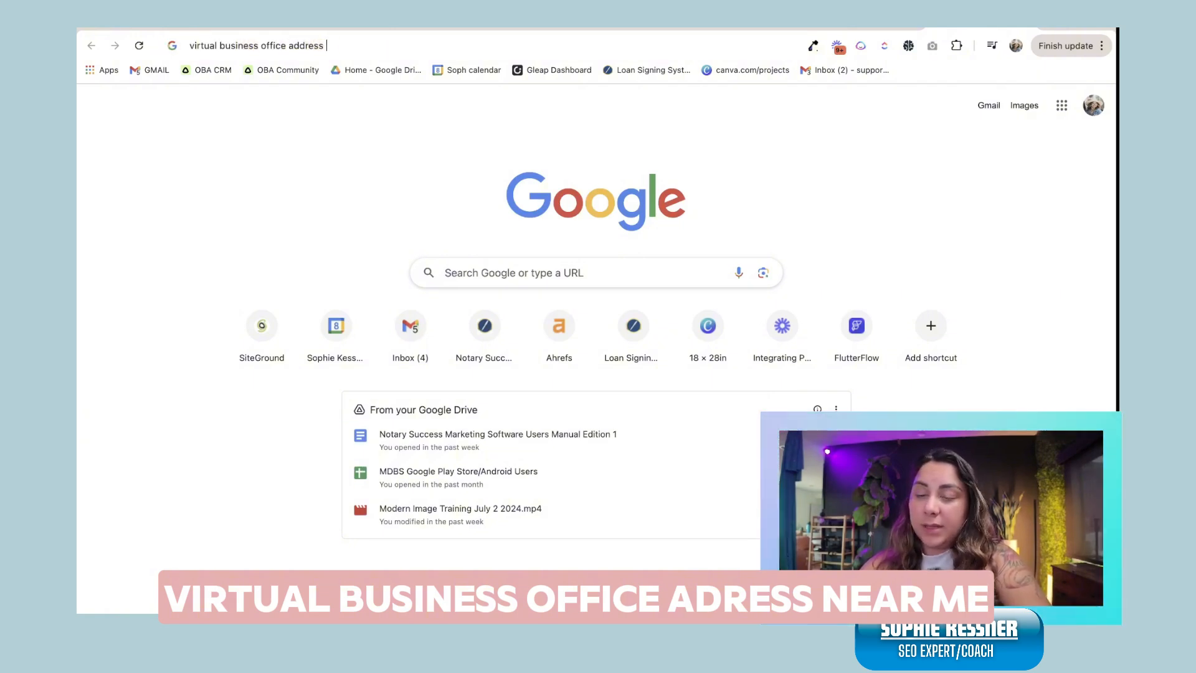
type("near me")
key("Return")
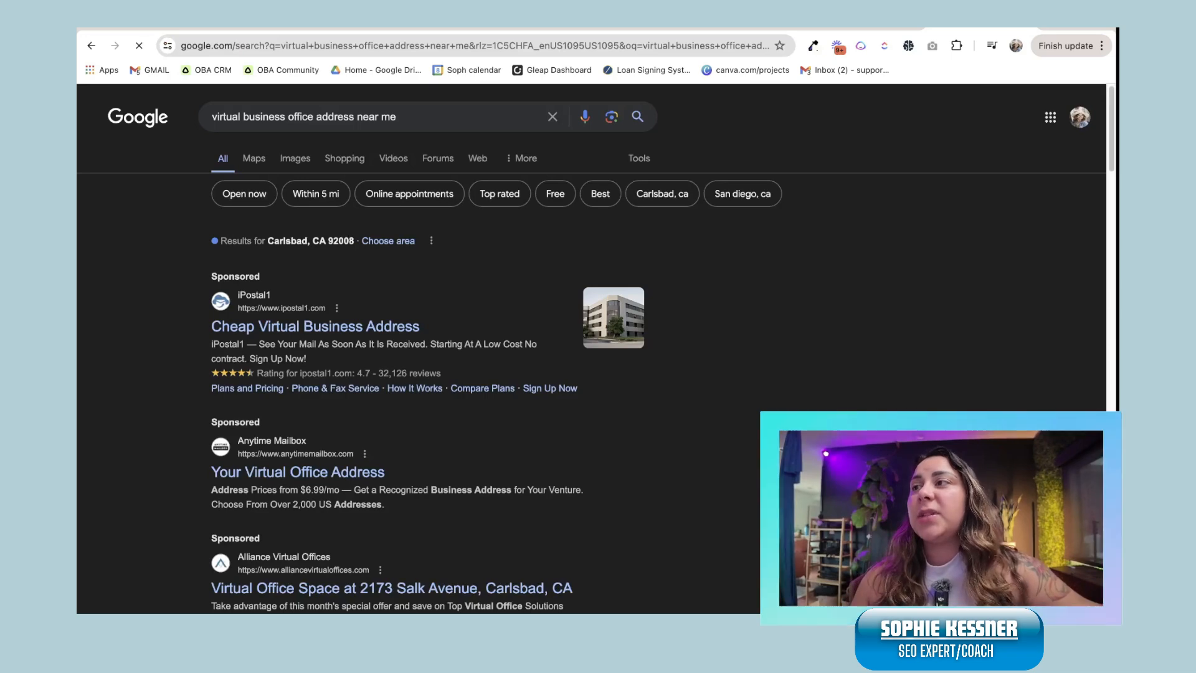
scroll(428, 365, "down", 10)
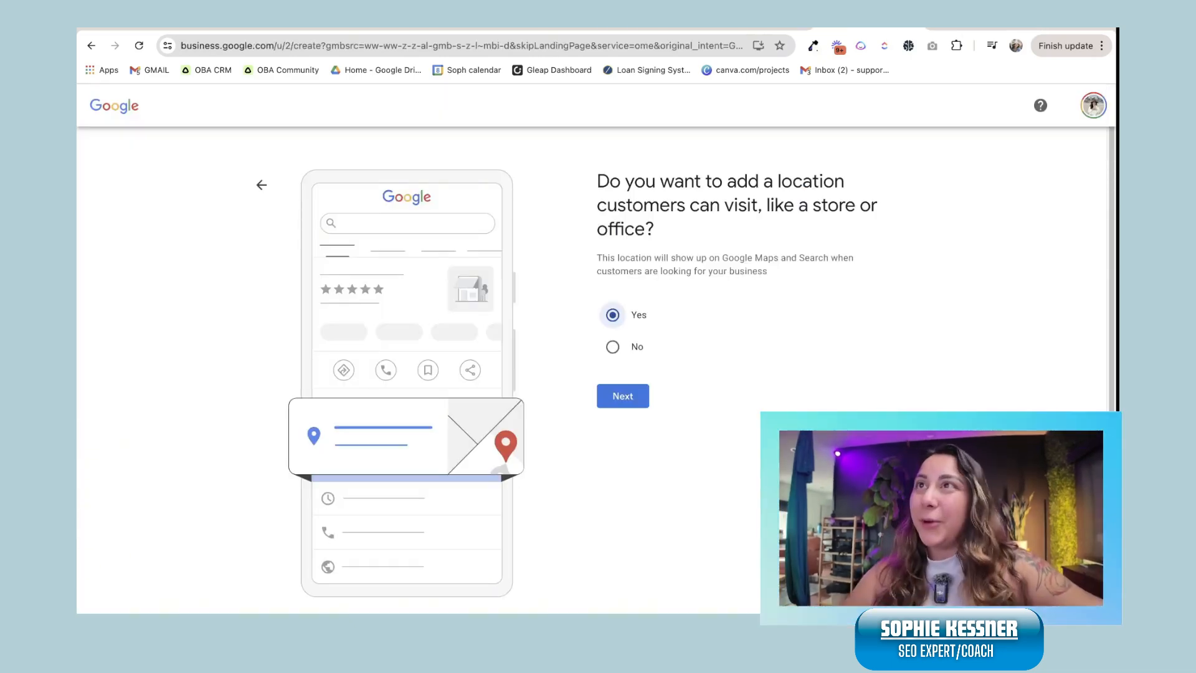
Step: Confirm a physical location and enter the saved business address with state California
left_click(623, 396)
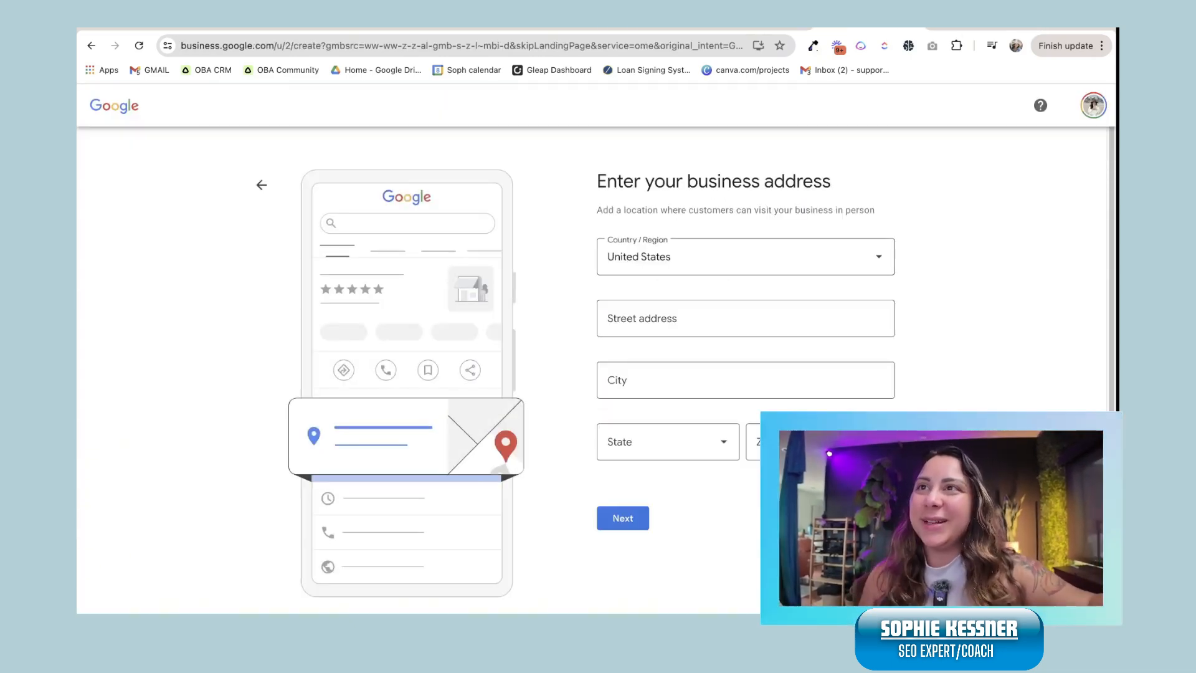
key("Down")
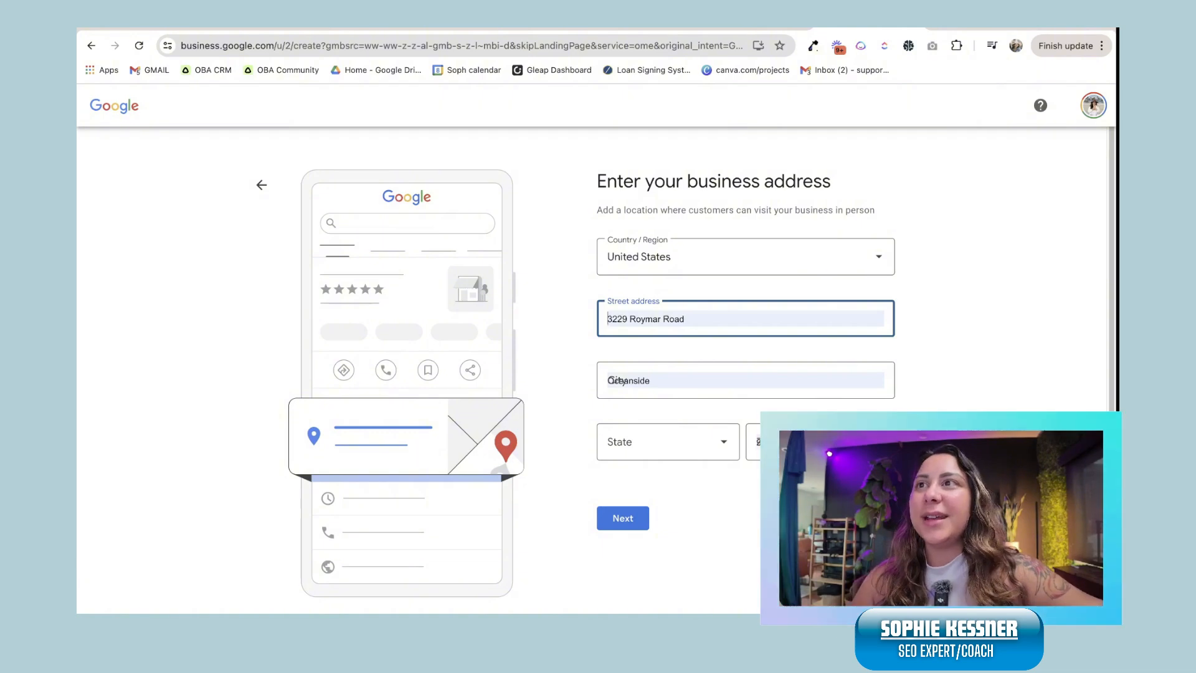
key("Return")
left_click(667, 481)
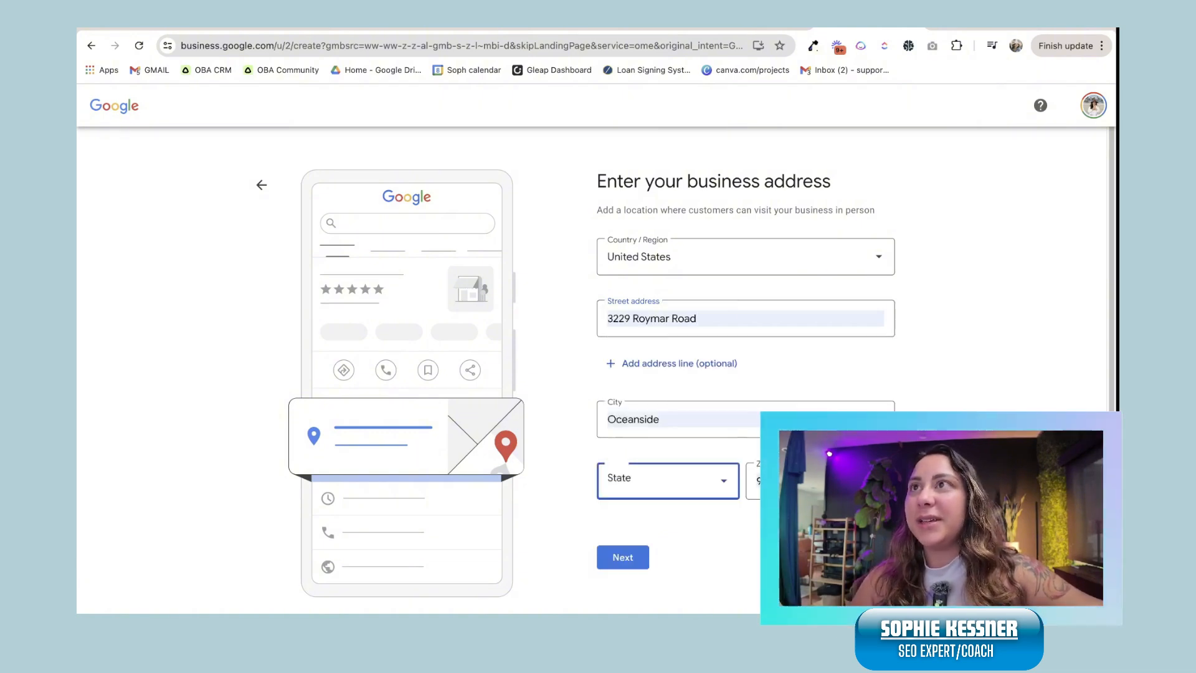
left_click(648, 249)
left_click(623, 557)
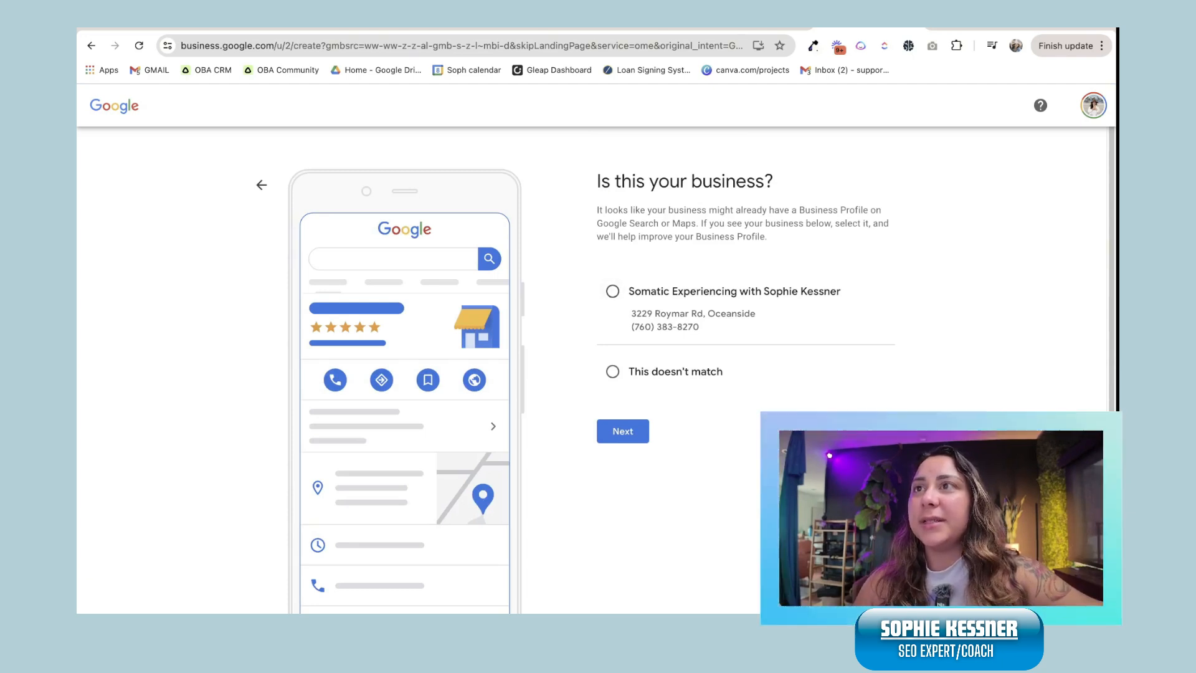
Step: Mark the suggested listing as not this business and answer No to home visits
left_click(623, 431)
left_click(612, 372)
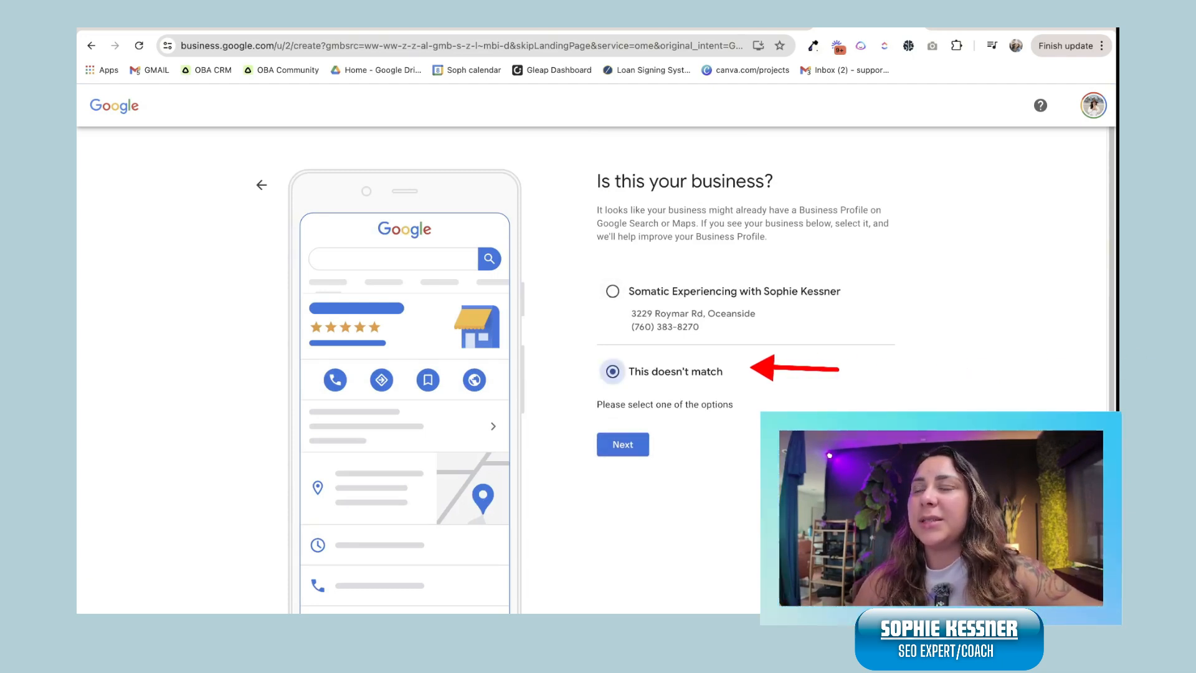
left_click(623, 444)
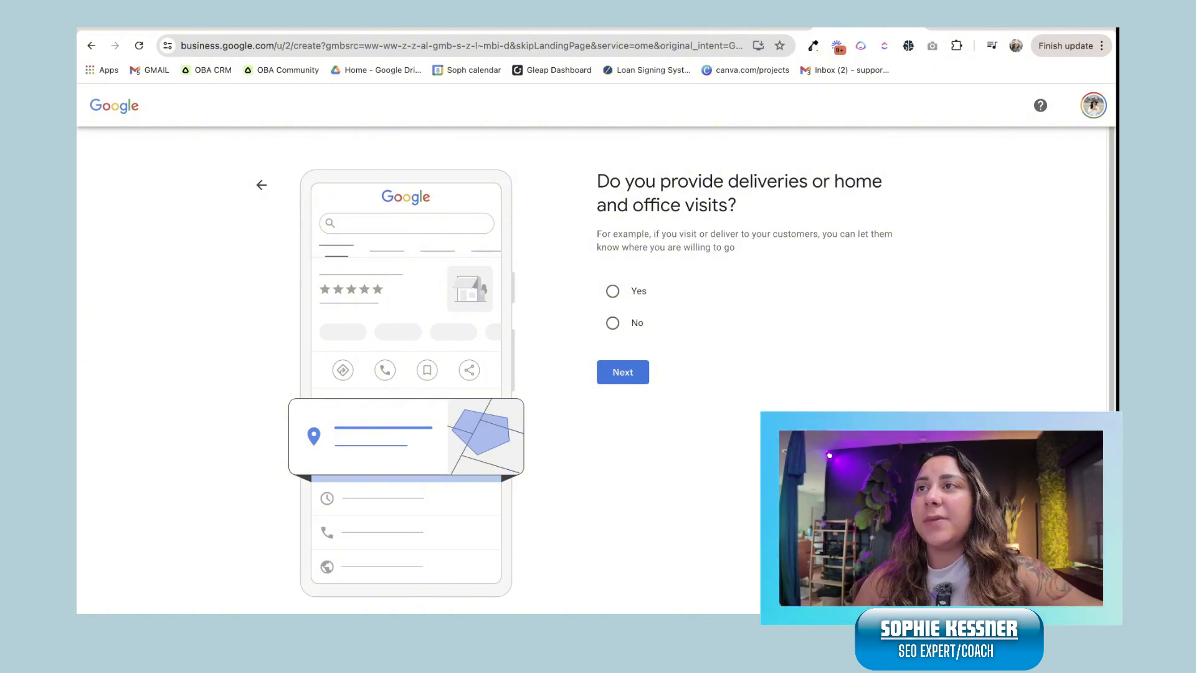
left_click(612, 323)
left_click(622, 372)
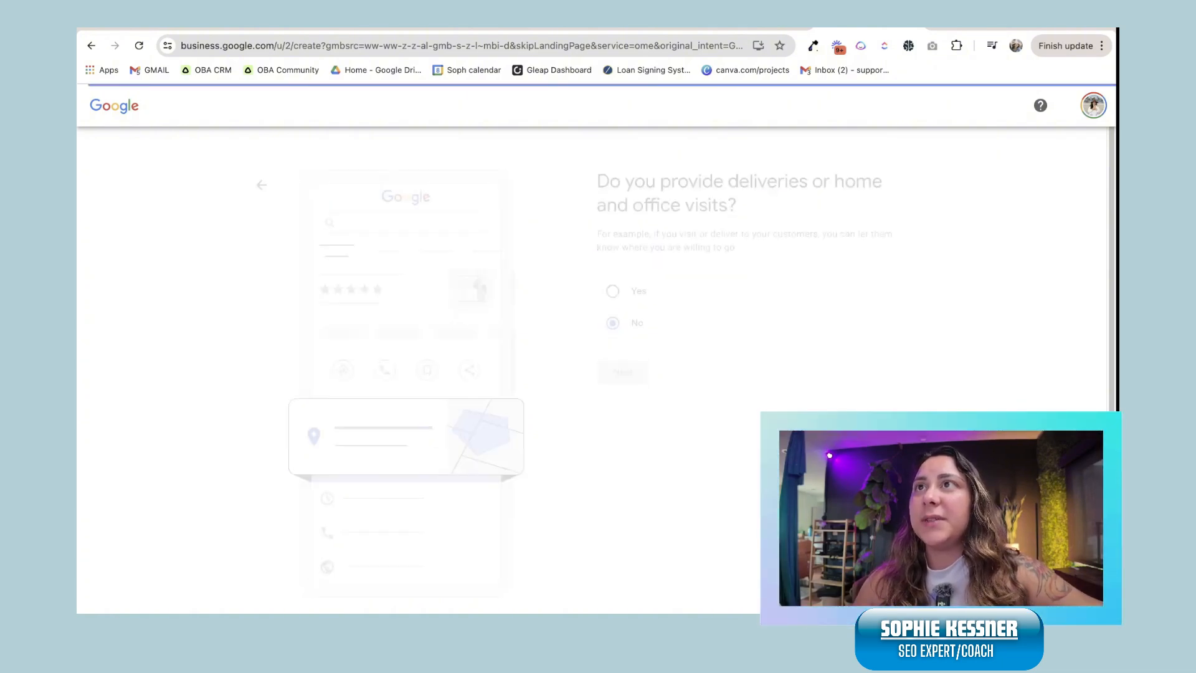
left_click(735, 281)
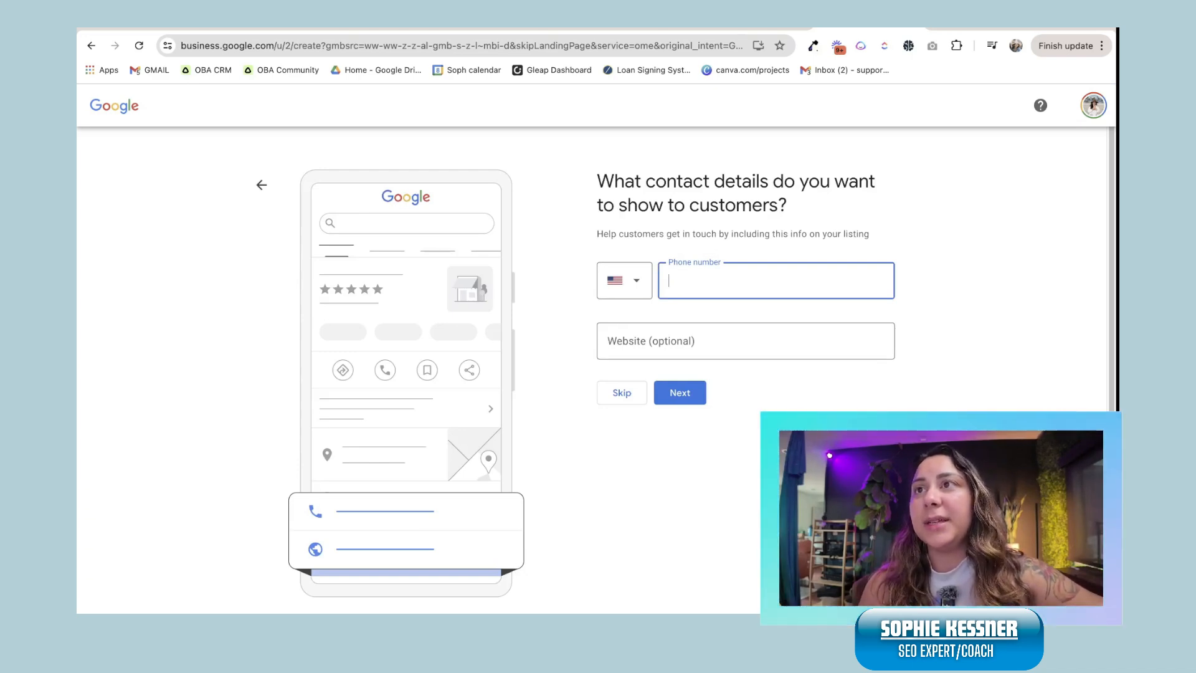
Step: Leave the phone and website empty, then choose and confirm Verify Later
left_click(680, 392)
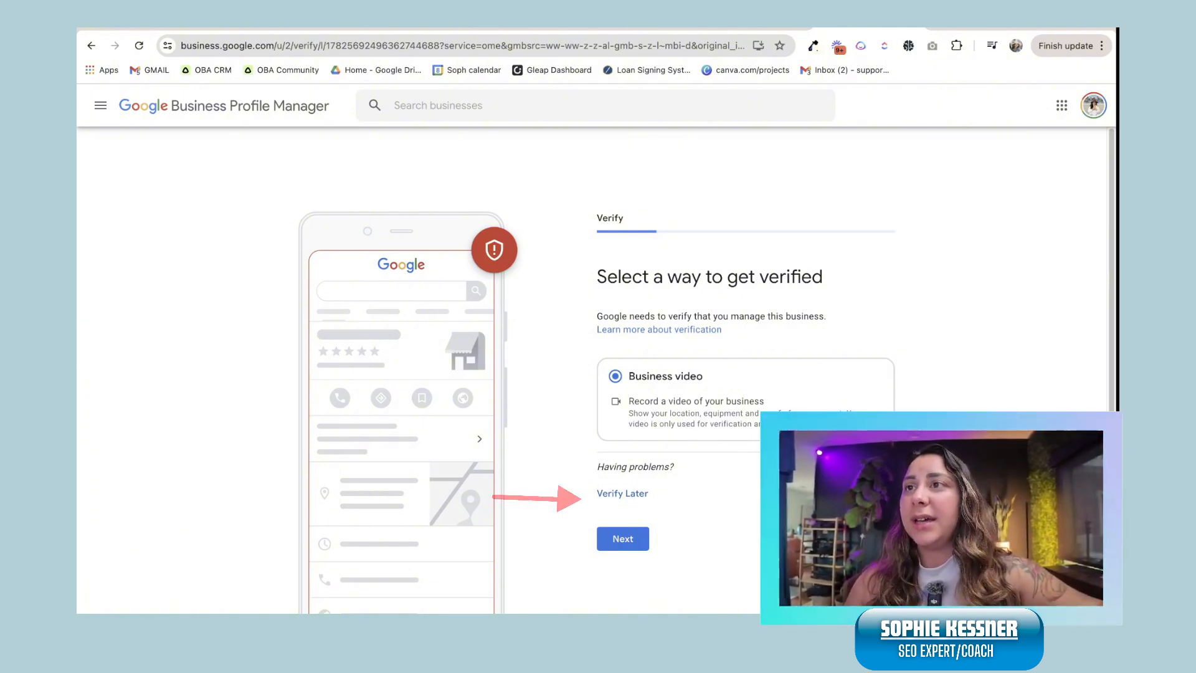
left_click(622, 493)
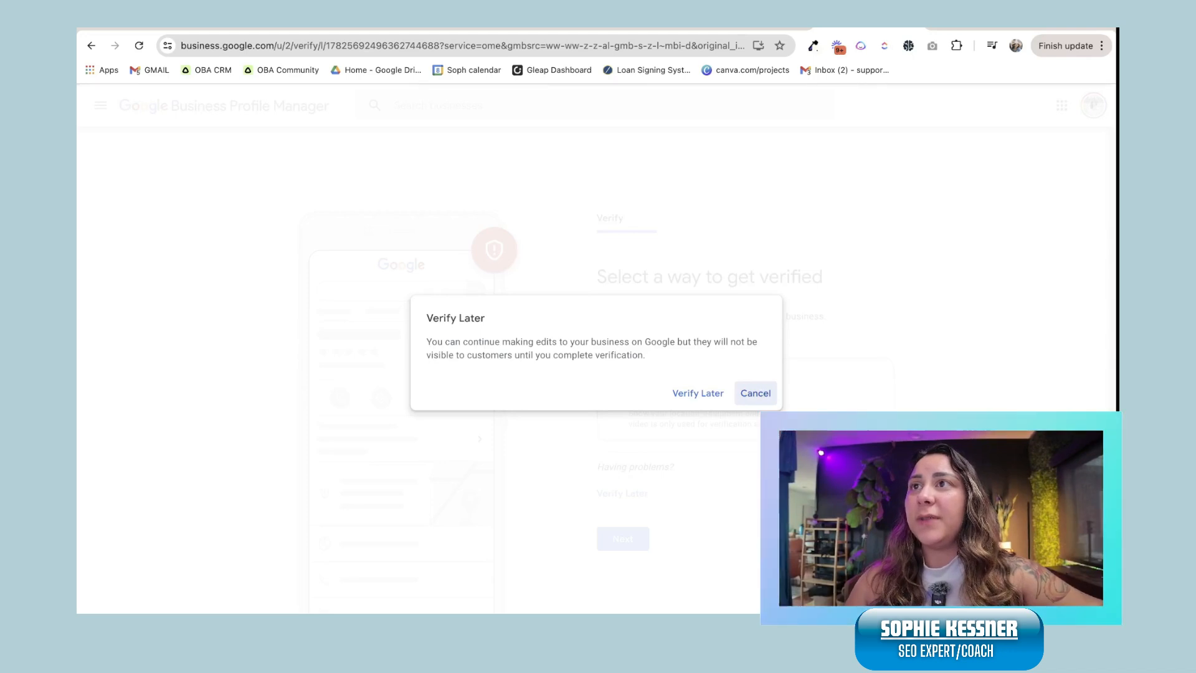
left_click(692, 393)
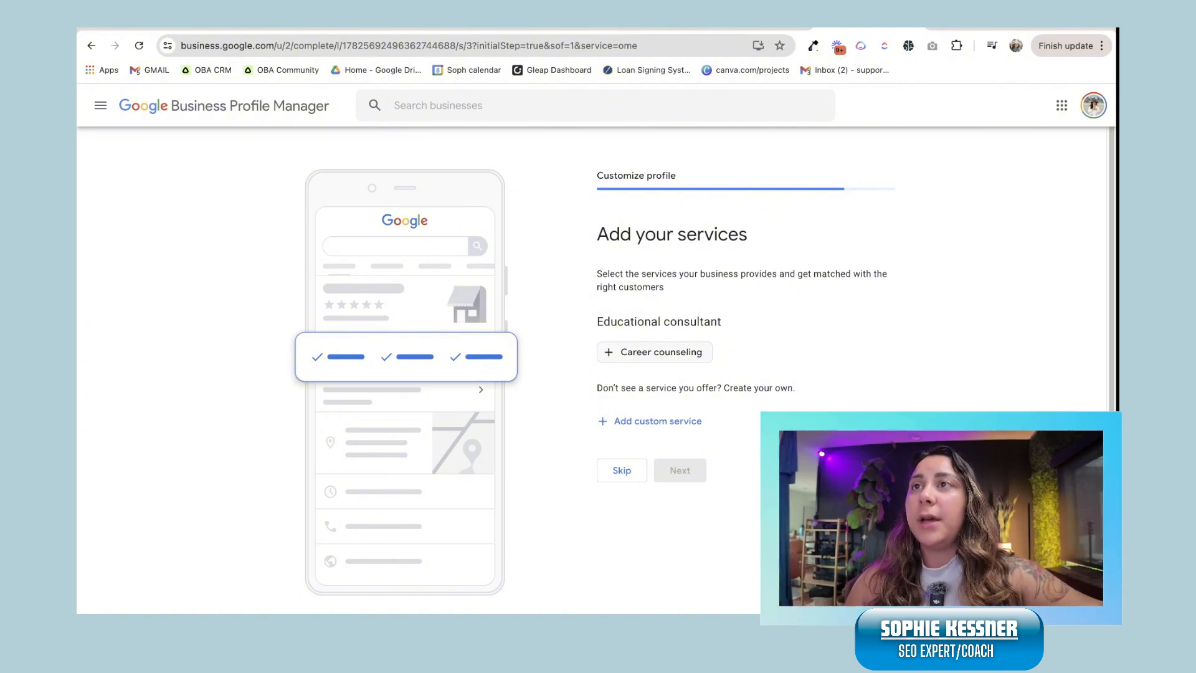
Step: Add a custom service named 'consultation'
left_click_drag(597, 321, 722, 322)
left_click(722, 322)
left_click(723, 322)
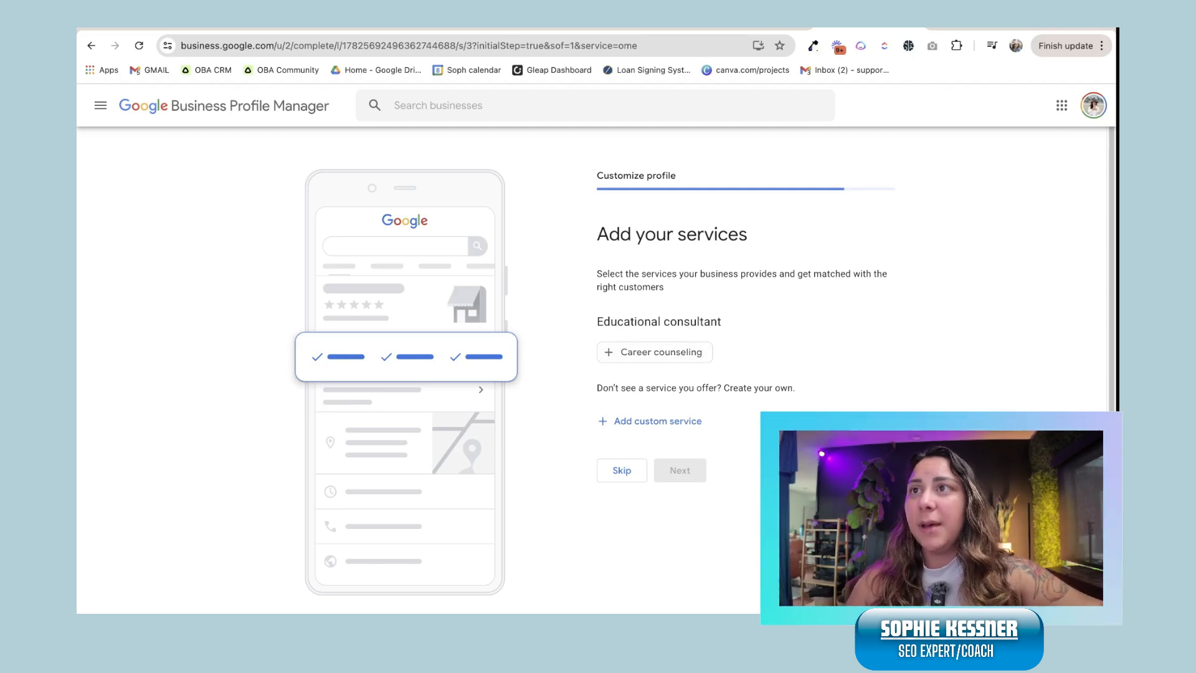
left_click(650, 421)
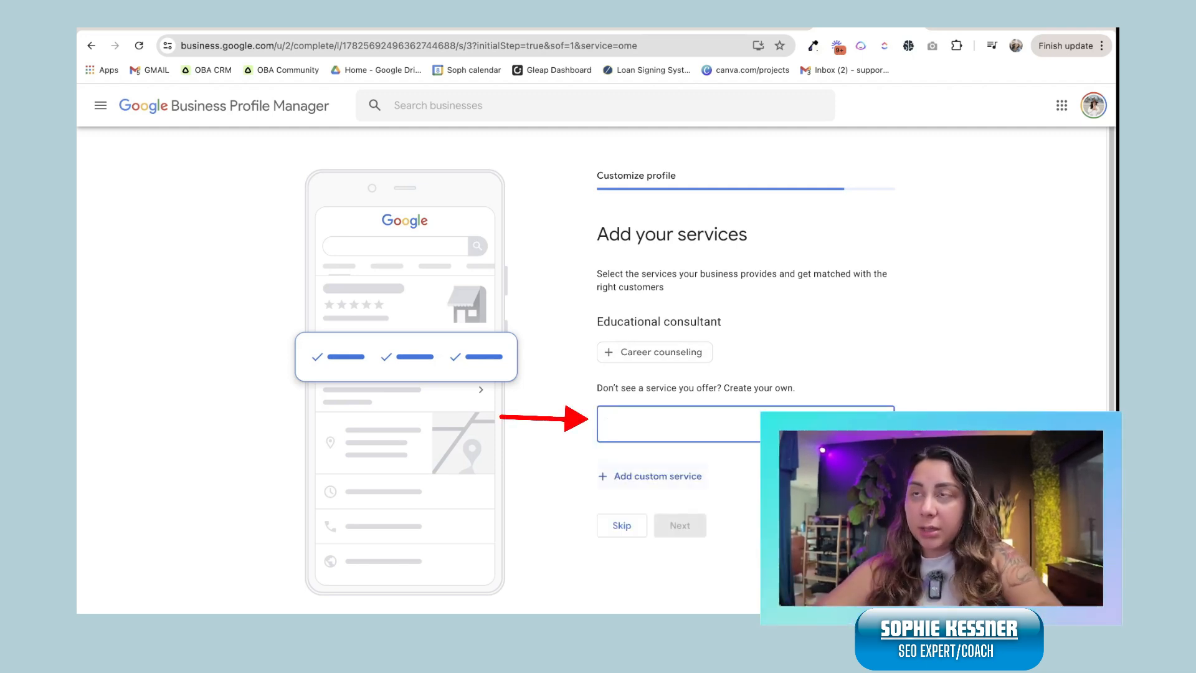
type("consultation")
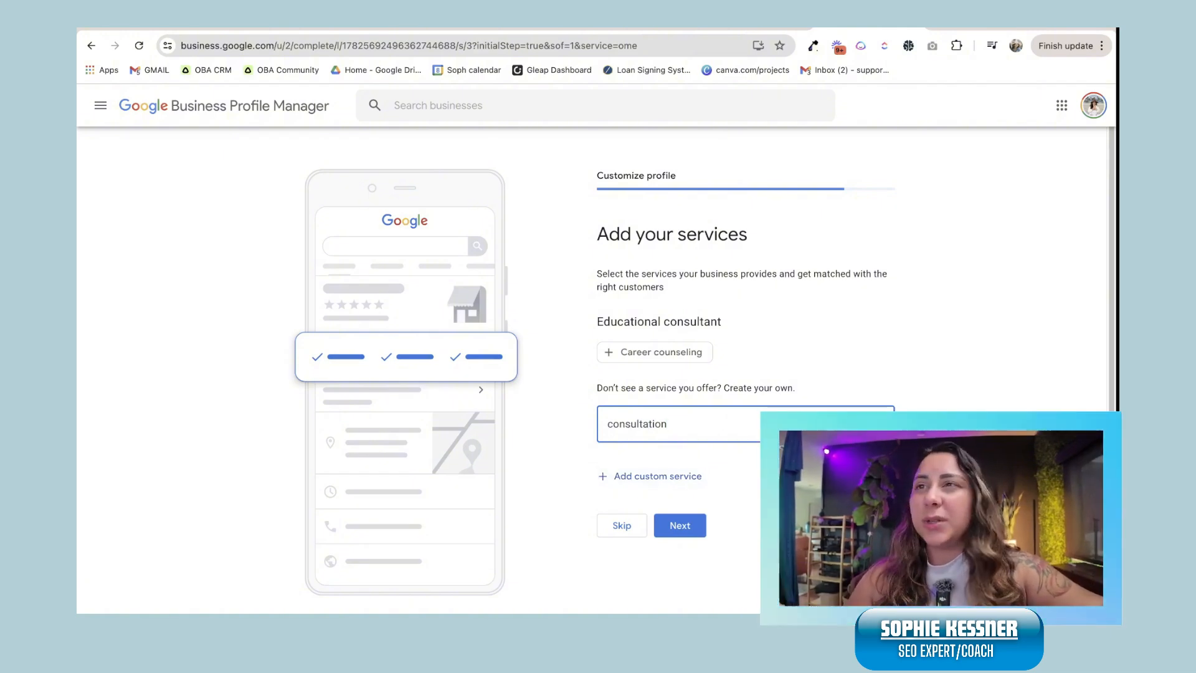
left_click(622, 526)
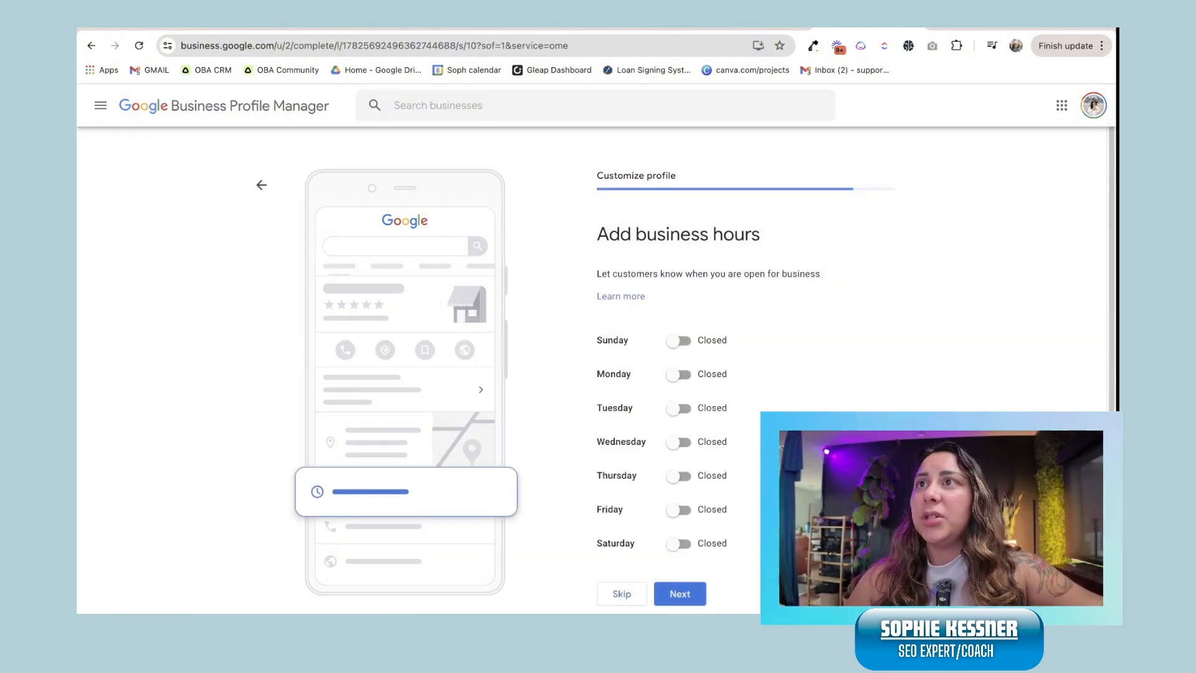
Step: Set Sunday, Monday and Tuesday to open 24 hours and save the hours
left_click(679, 341)
double_click(614, 394)
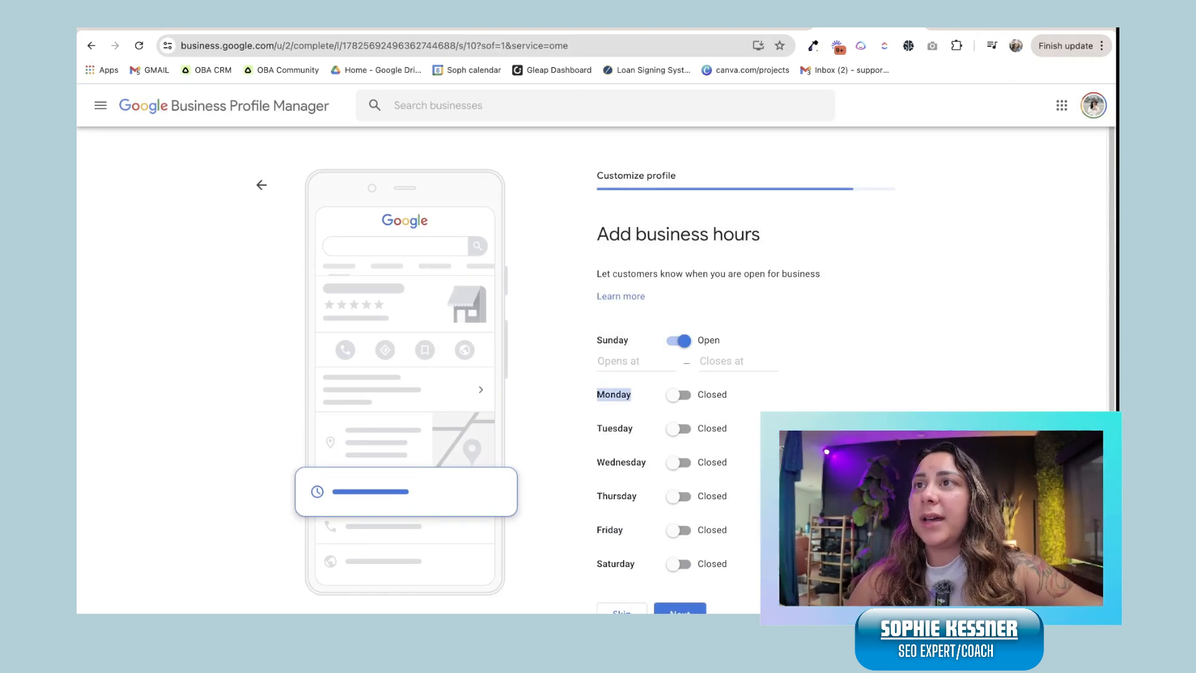
left_click(613, 394)
left_click(678, 395)
left_click(679, 449)
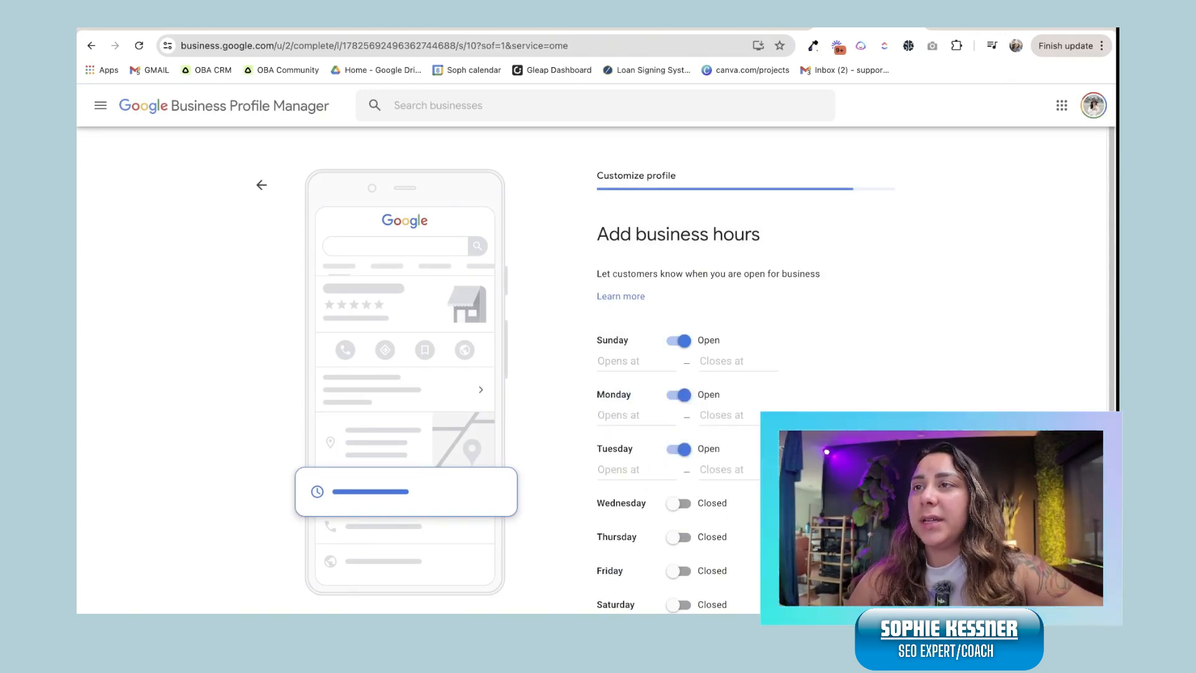
left_click(623, 469)
left_click(629, 498)
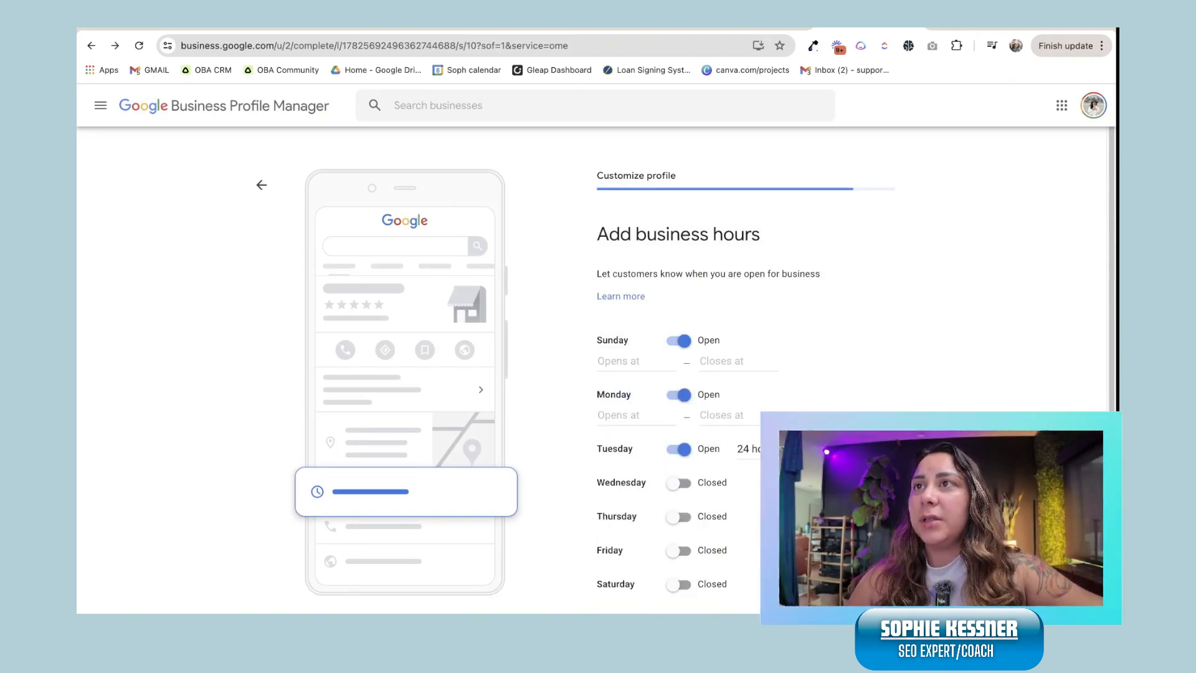
left_click(623, 415)
left_click(629, 443)
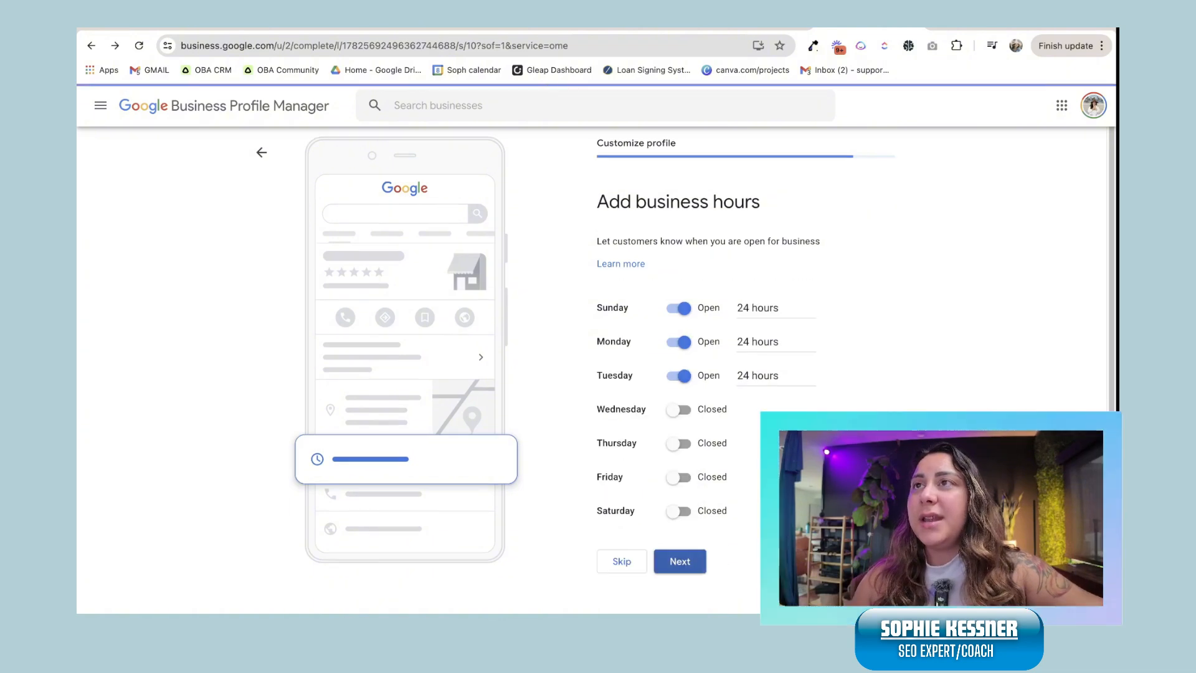
left_click(680, 561)
left_click(746, 429)
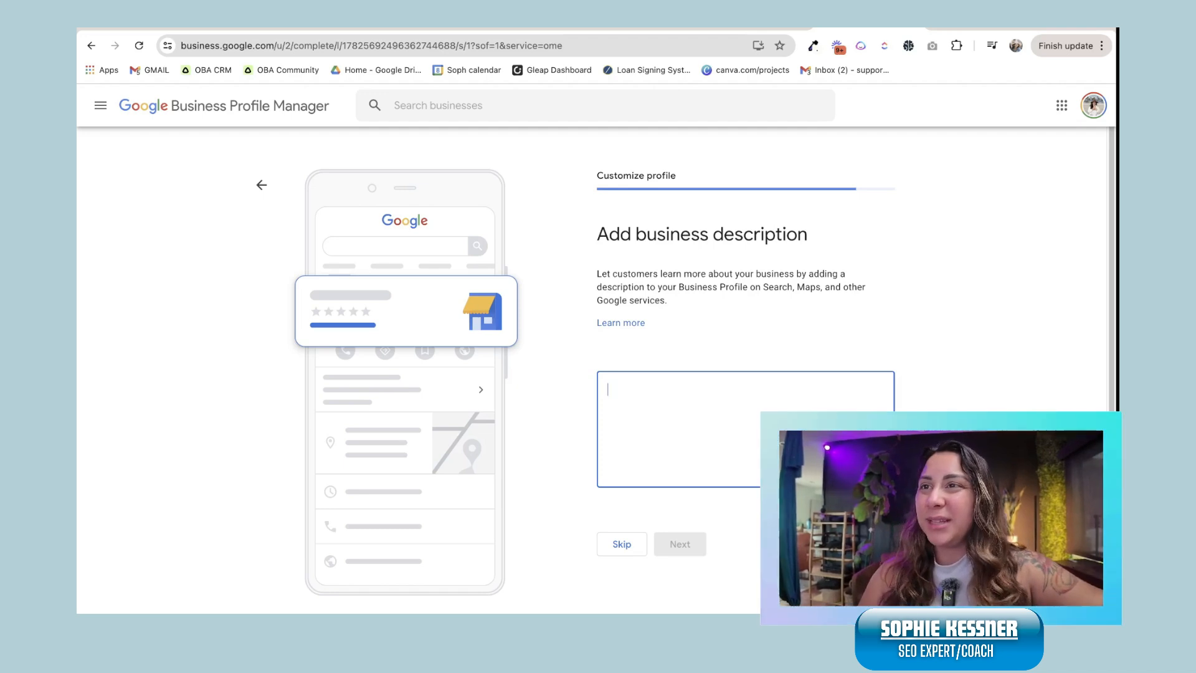
Step: Skip the description, photos, Google Ads and custom email steps, then continue past the verification notice
left_click(621, 544)
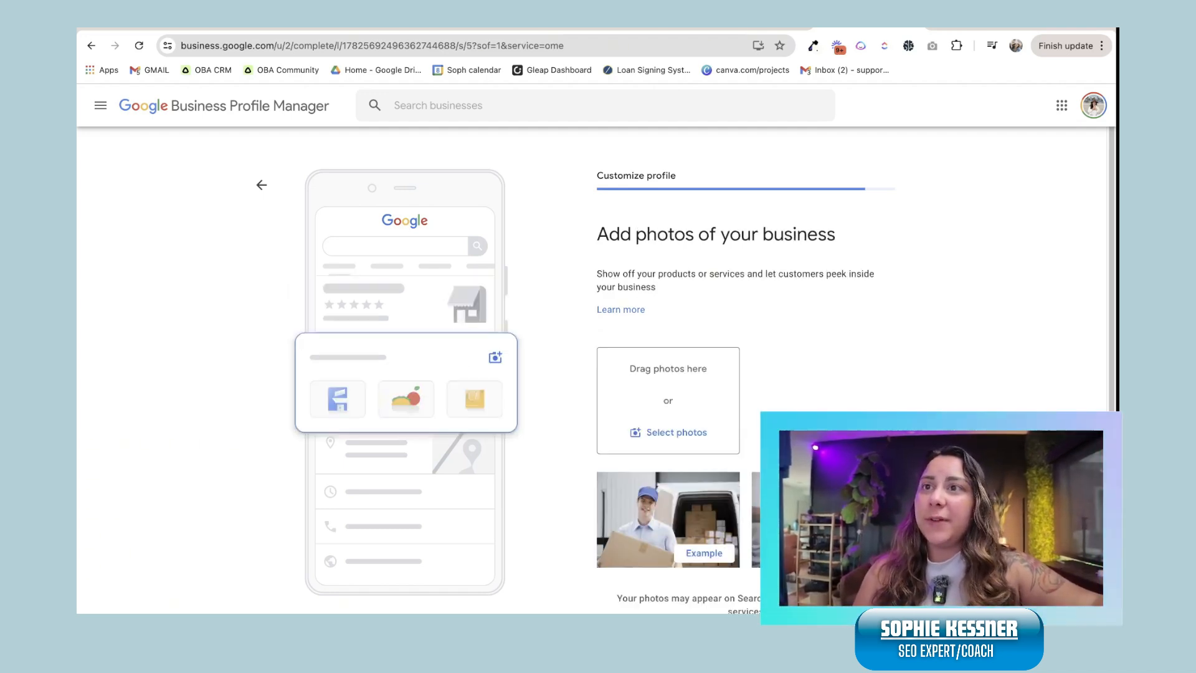
scroll(623, 373, "down", 1)
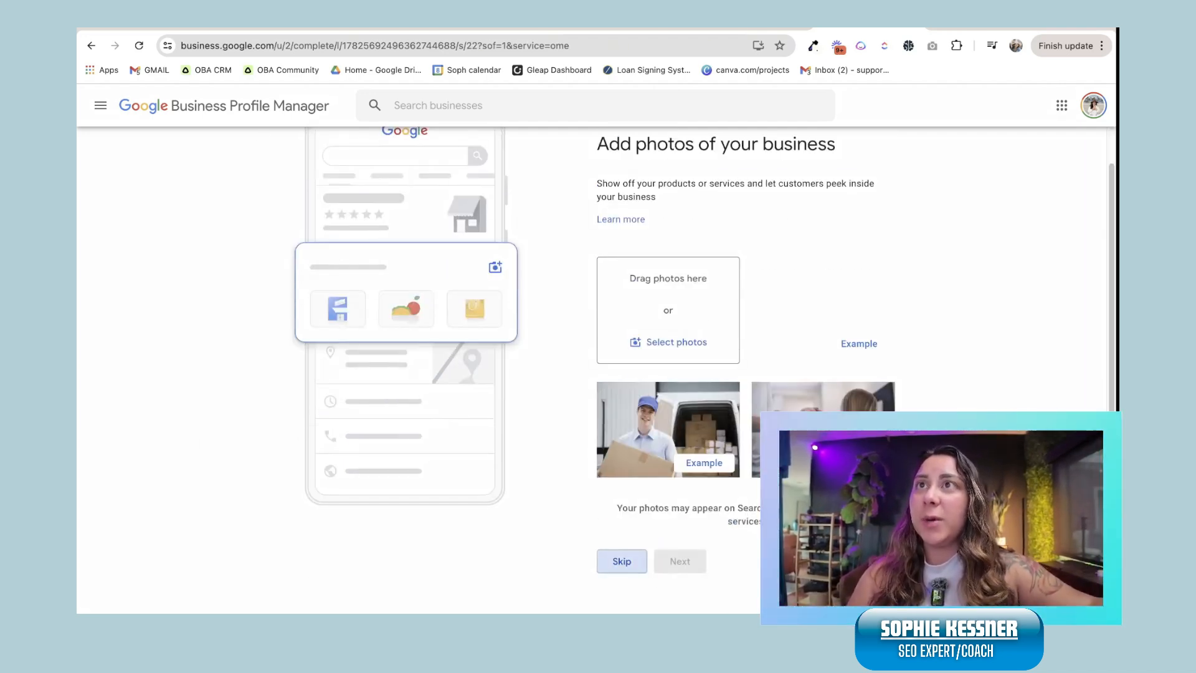
left_click(620, 561)
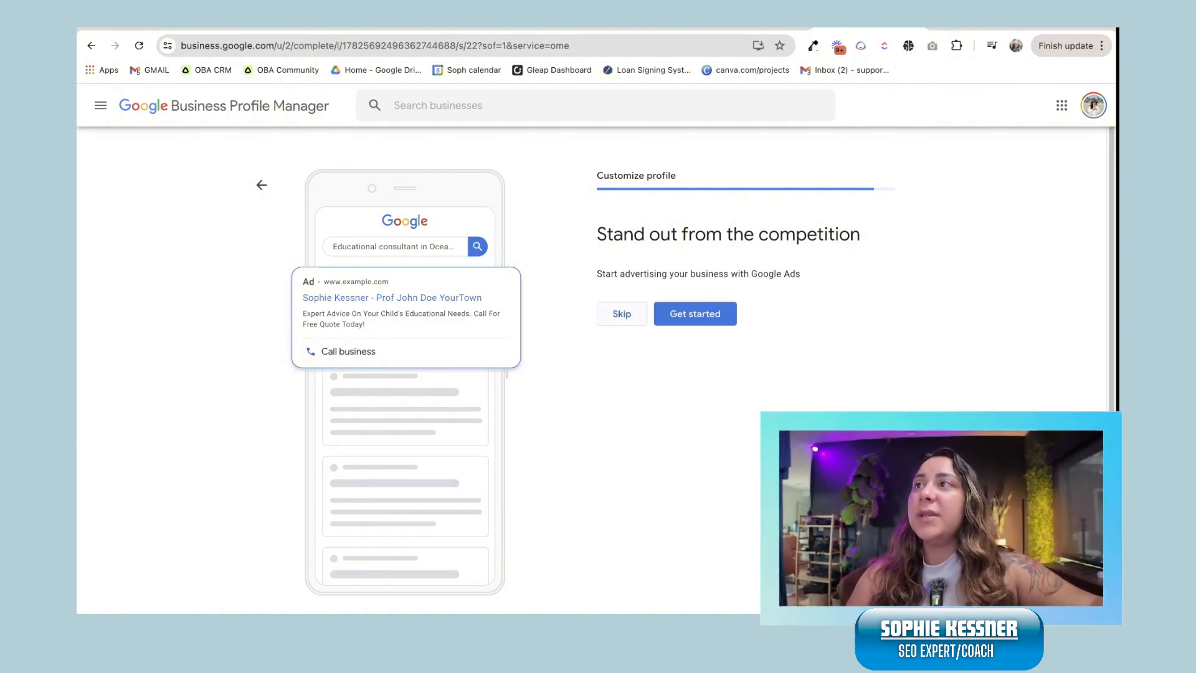
left_click(621, 313)
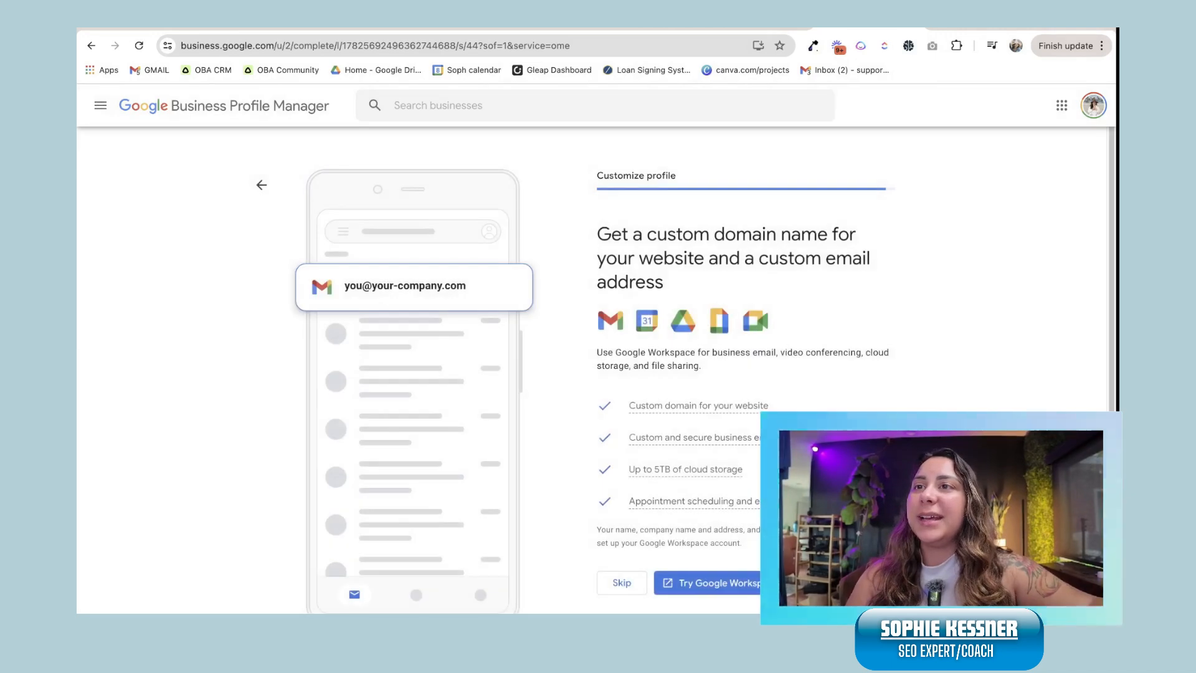
scroll(622, 314, "down", 1)
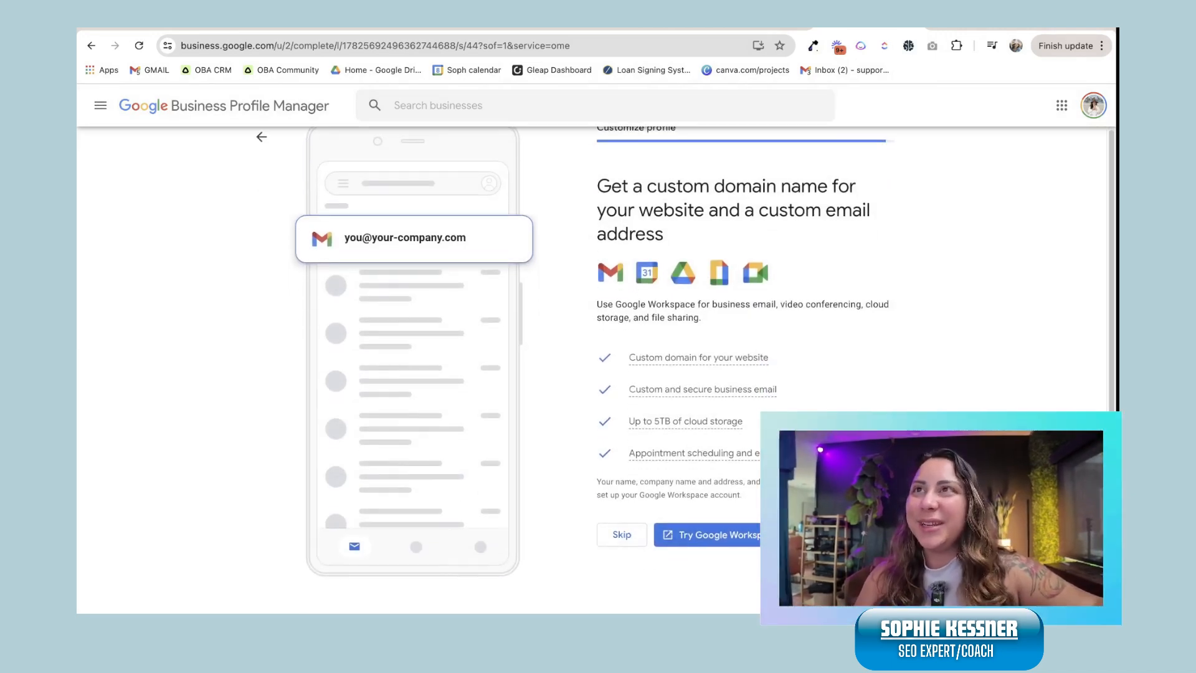
left_click(622, 535)
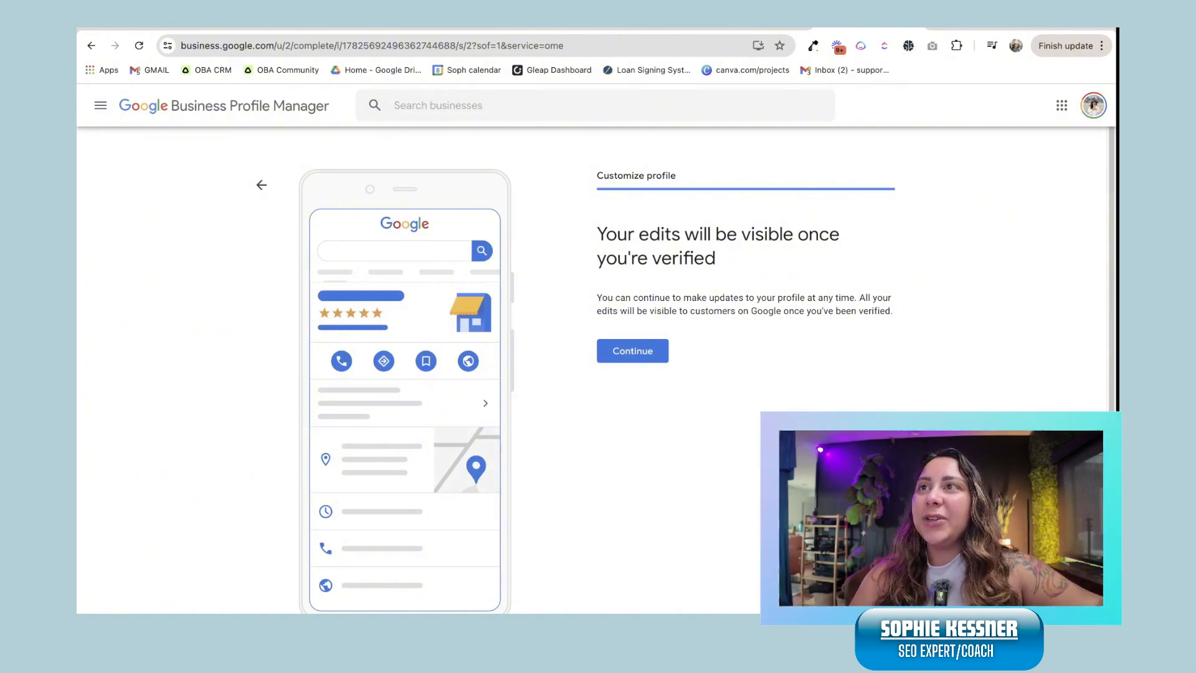
left_click(632, 351)
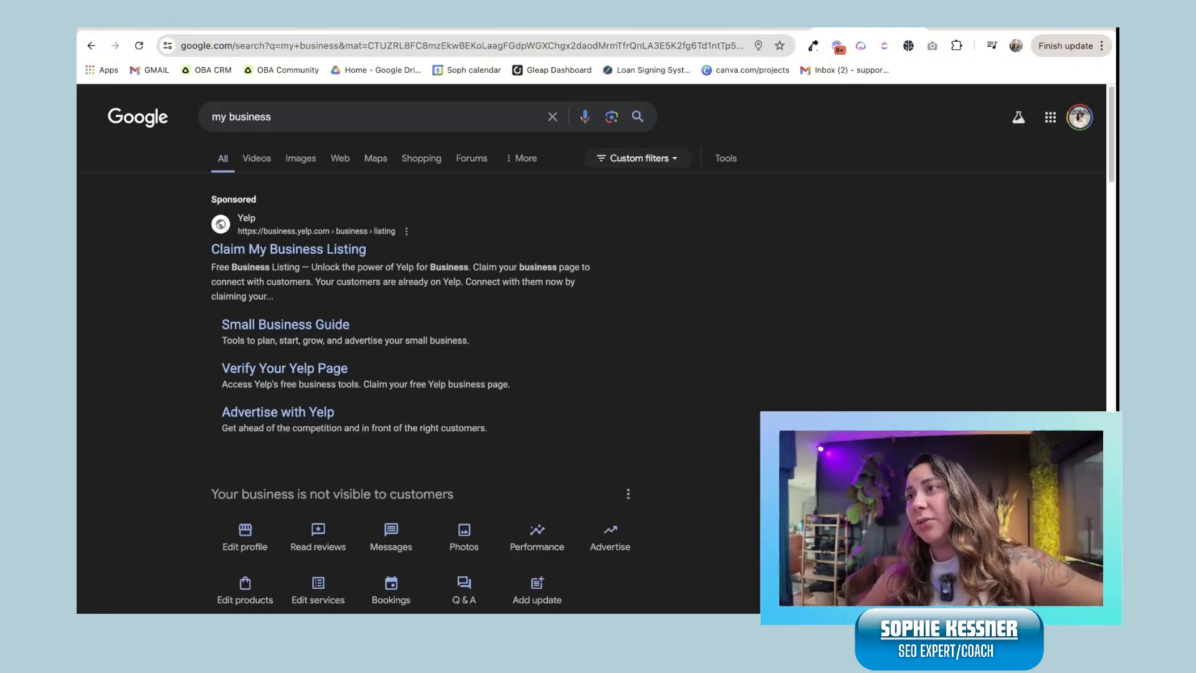
Step: Expand the suggestion cards under the new Educational consultant profile with See all
scroll(428, 349, "down", 6)
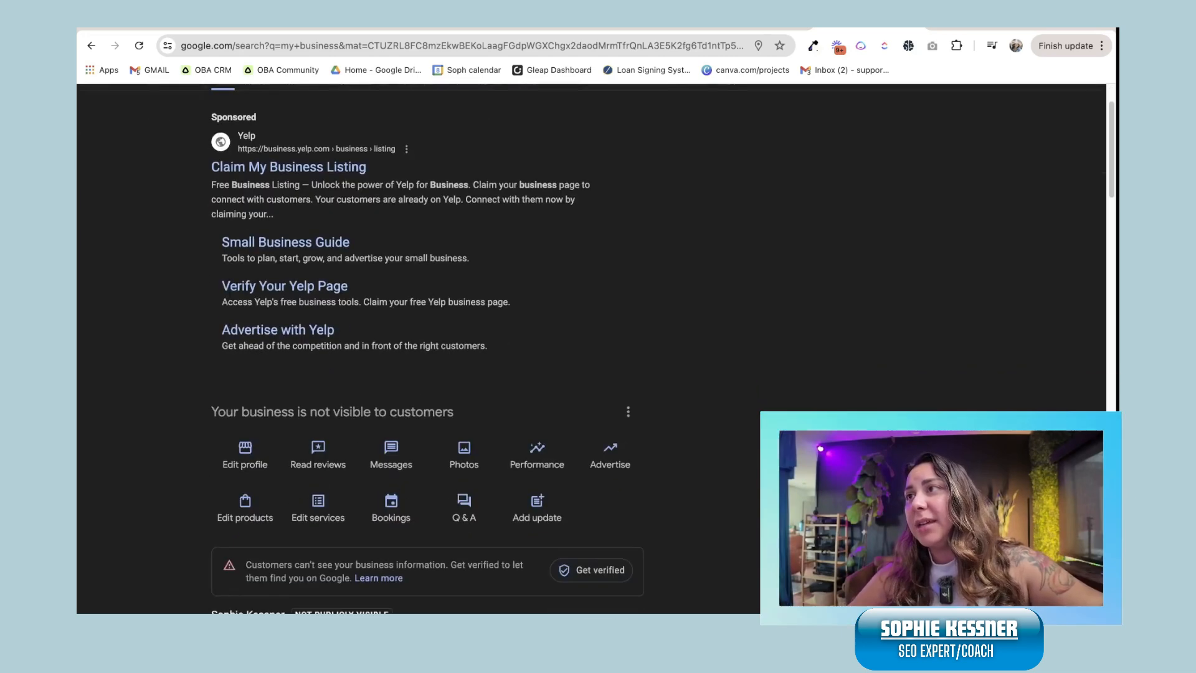
scroll(427, 349, "down", 2)
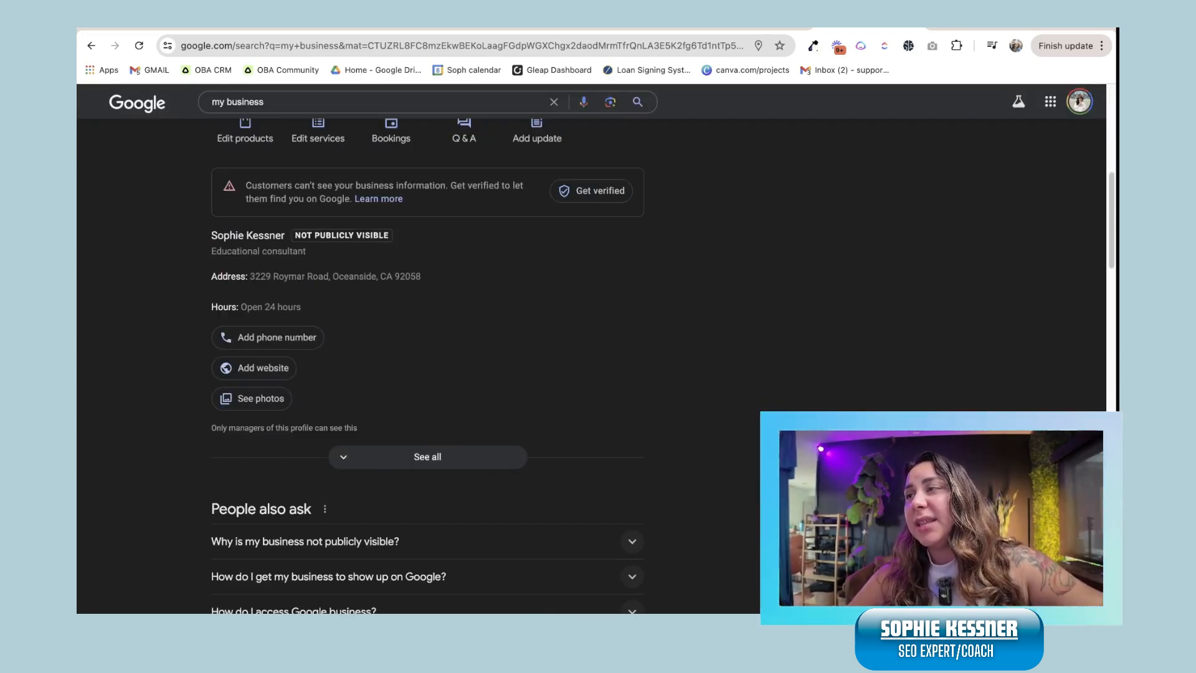
scroll(427, 349, "up", 1)
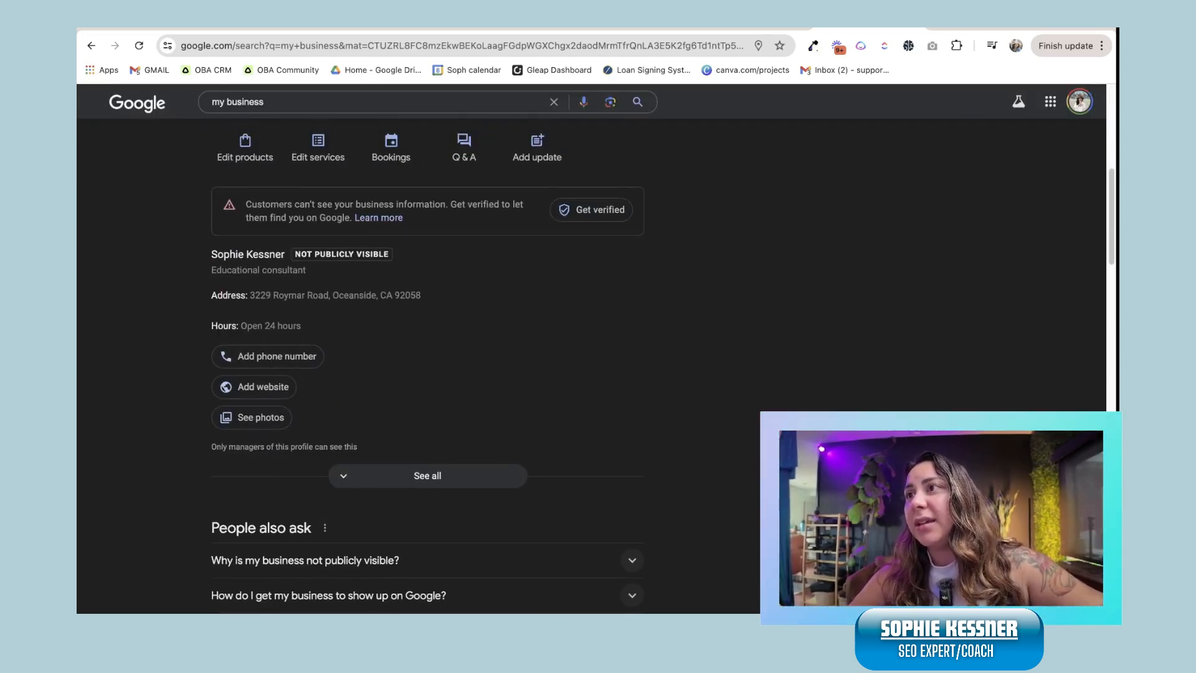
left_click(464, 474)
scroll(537, 324, "up", 4)
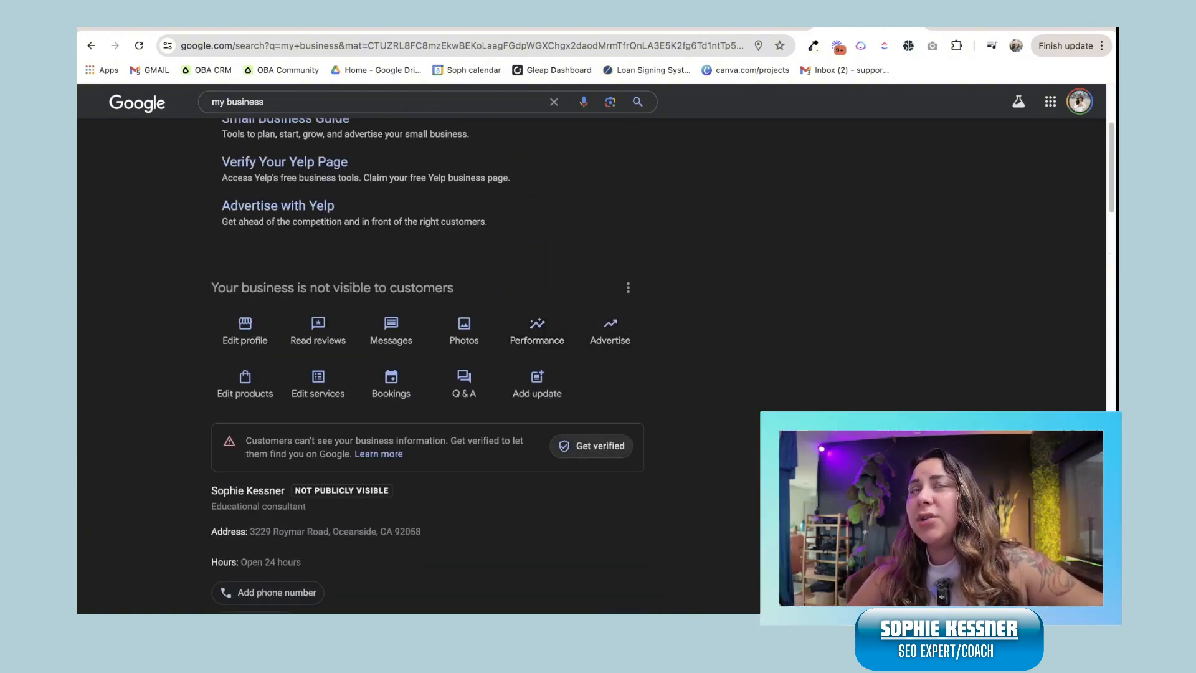
scroll(427, 348, "up", 4)
Step: Check the Google account panel and the profile's three-dot options menu
left_click(1080, 117)
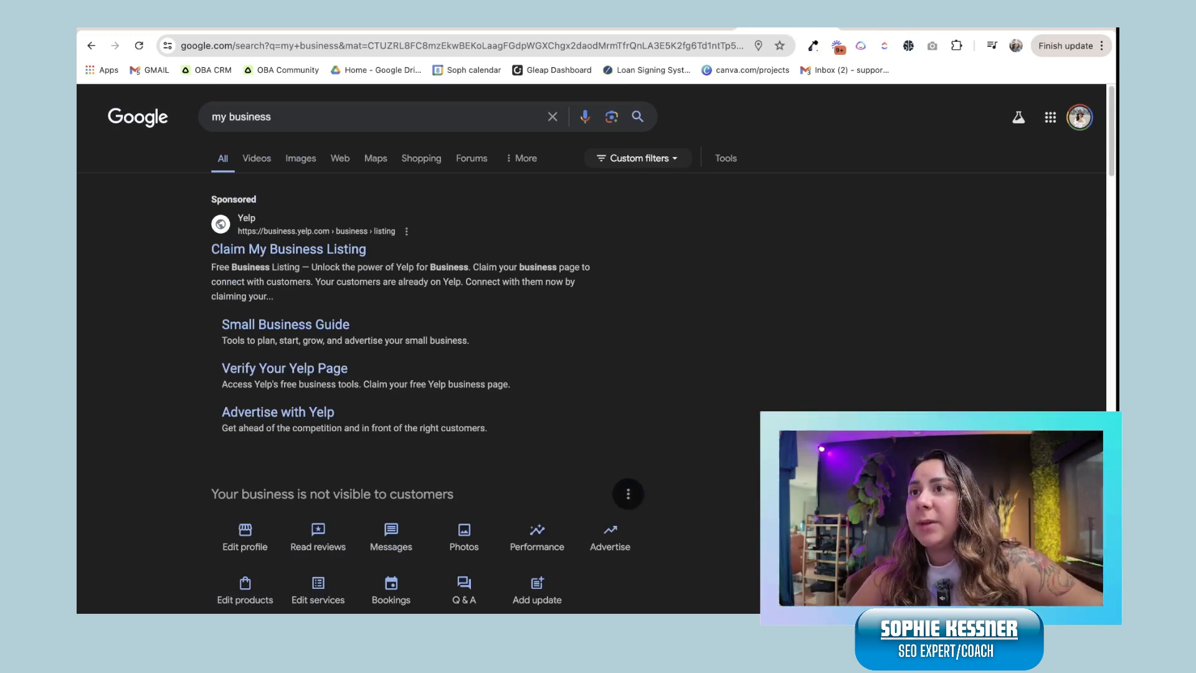
left_click(628, 494)
left_click(667, 505)
scroll(535, 408, "down", 8)
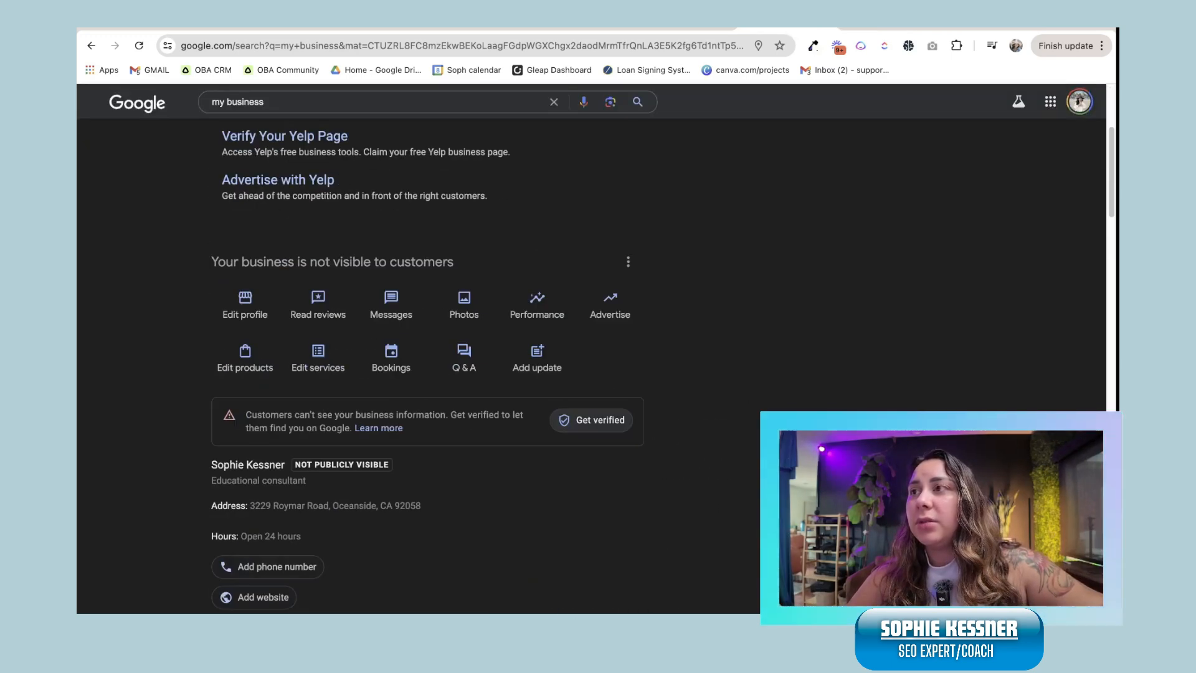
scroll(536, 408, "down", 2)
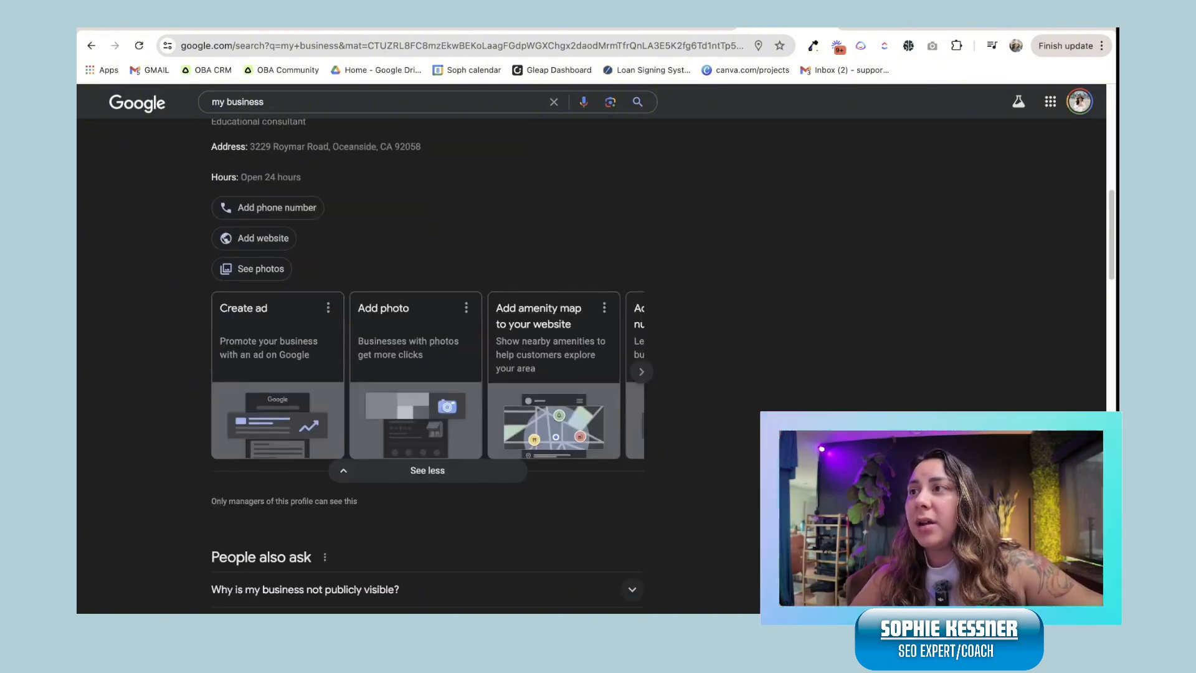
scroll(536, 408, "down", 4)
scroll(536, 408, "up", 14)
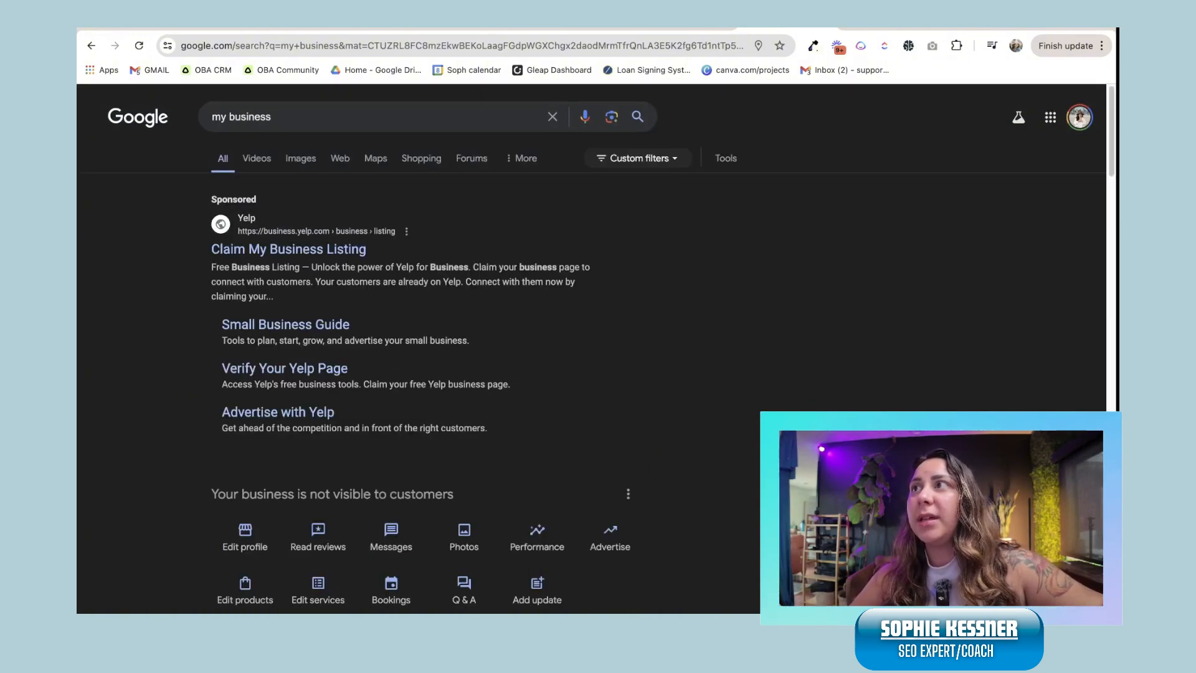
Step: Search for 'google business profile' and view the Online Business Automator profile panel
left_click(272, 117)
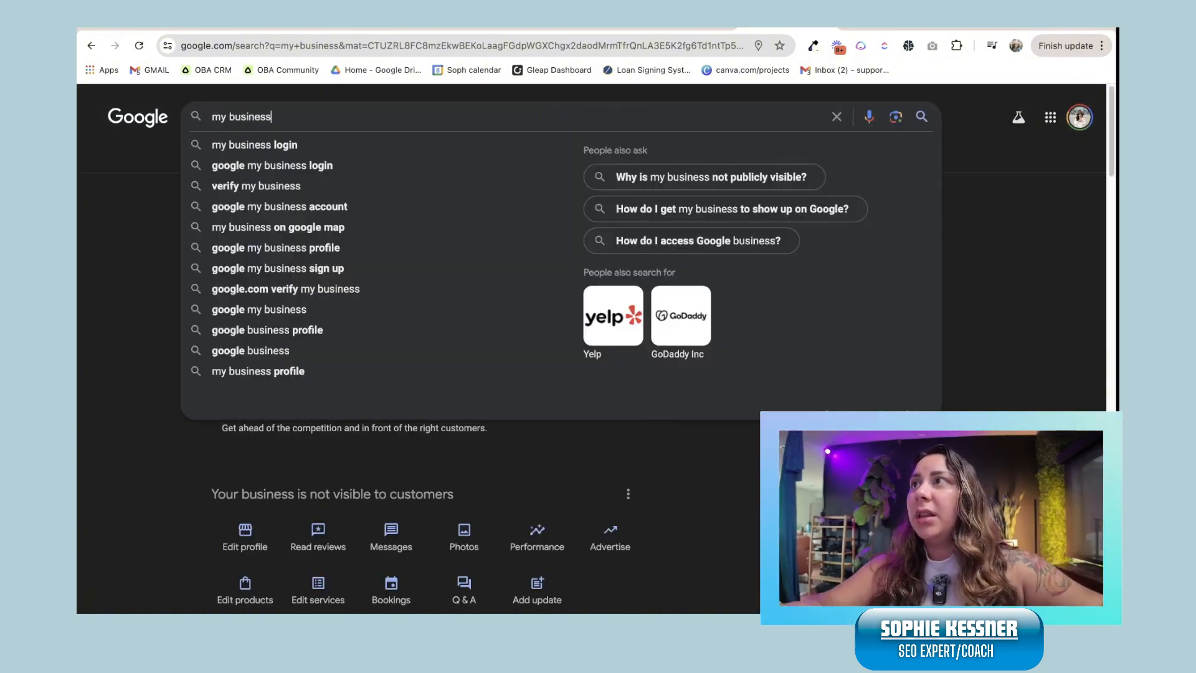
key("super+a")
type("goo")
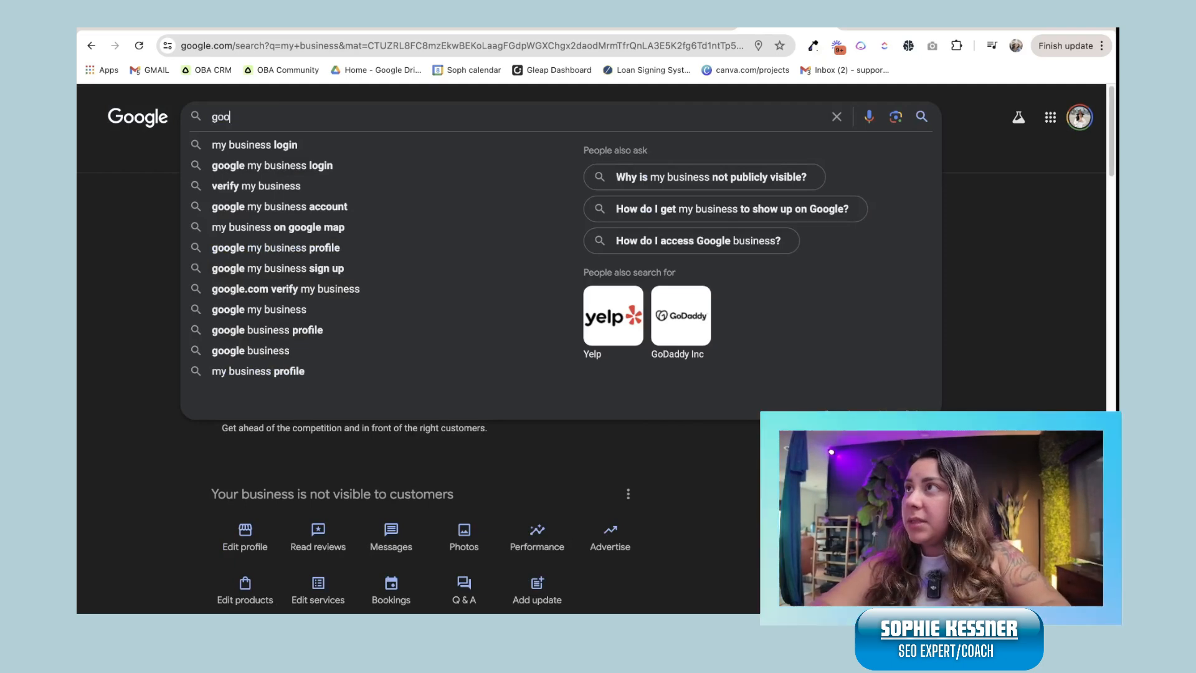
type("gle business profile")
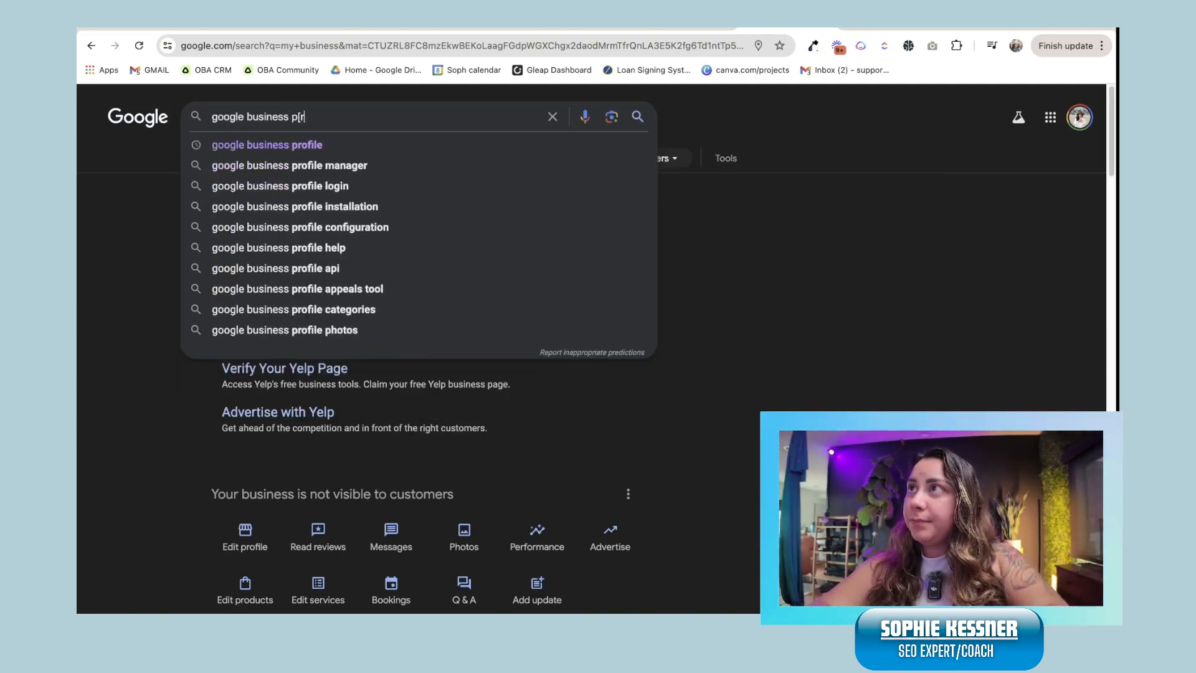
key("Return")
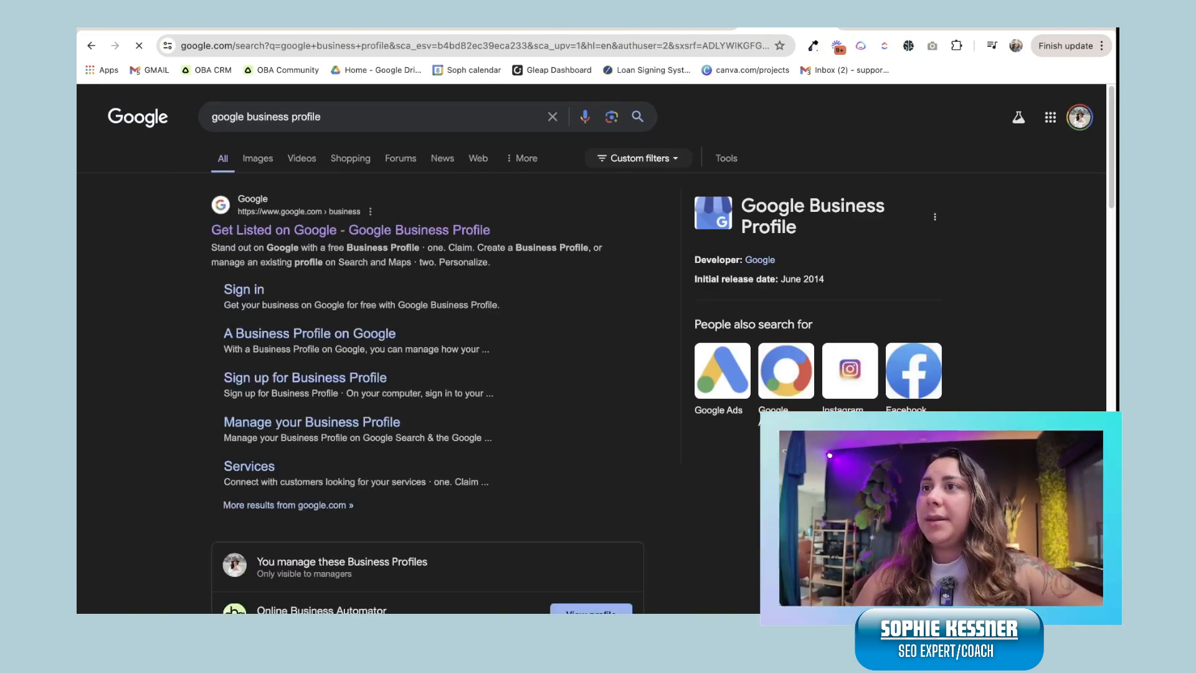
scroll(412, 349, "down", 4)
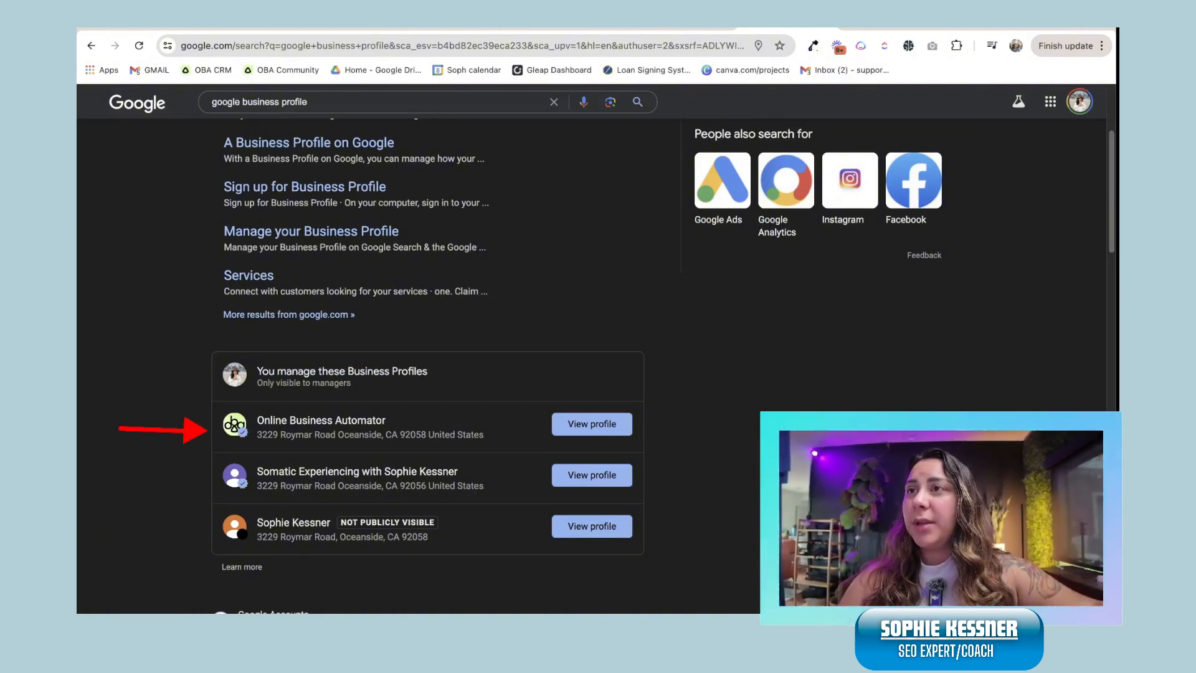
left_click(592, 423)
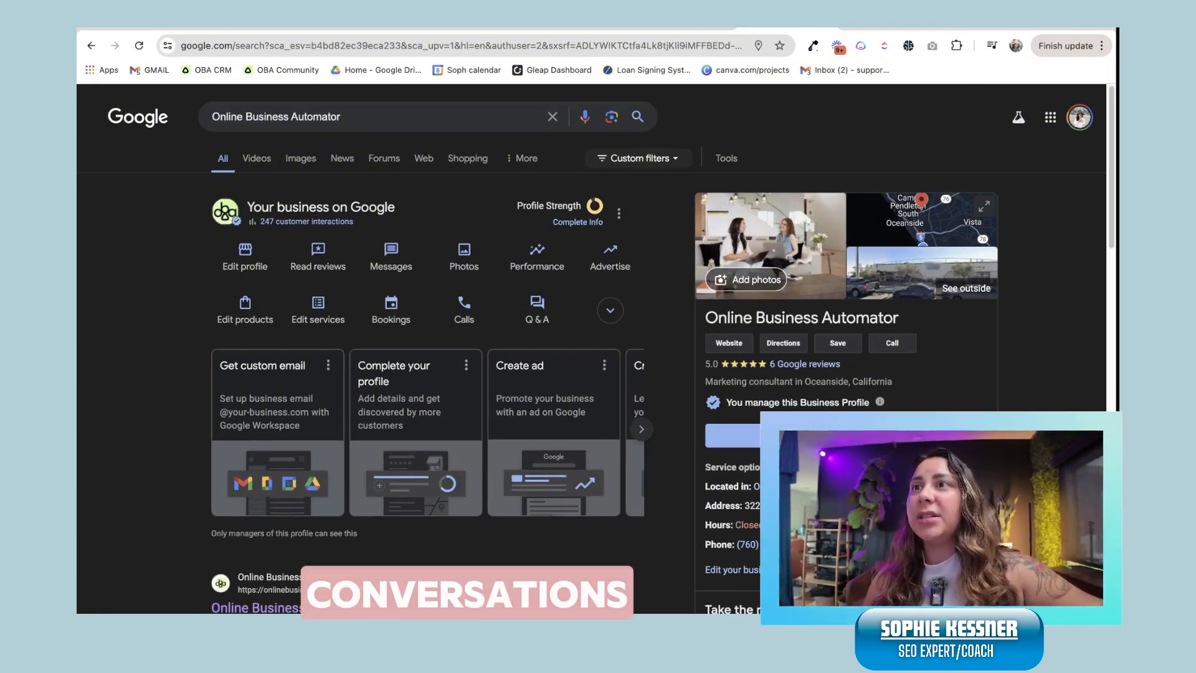
scroll(520, 368, "down", 5)
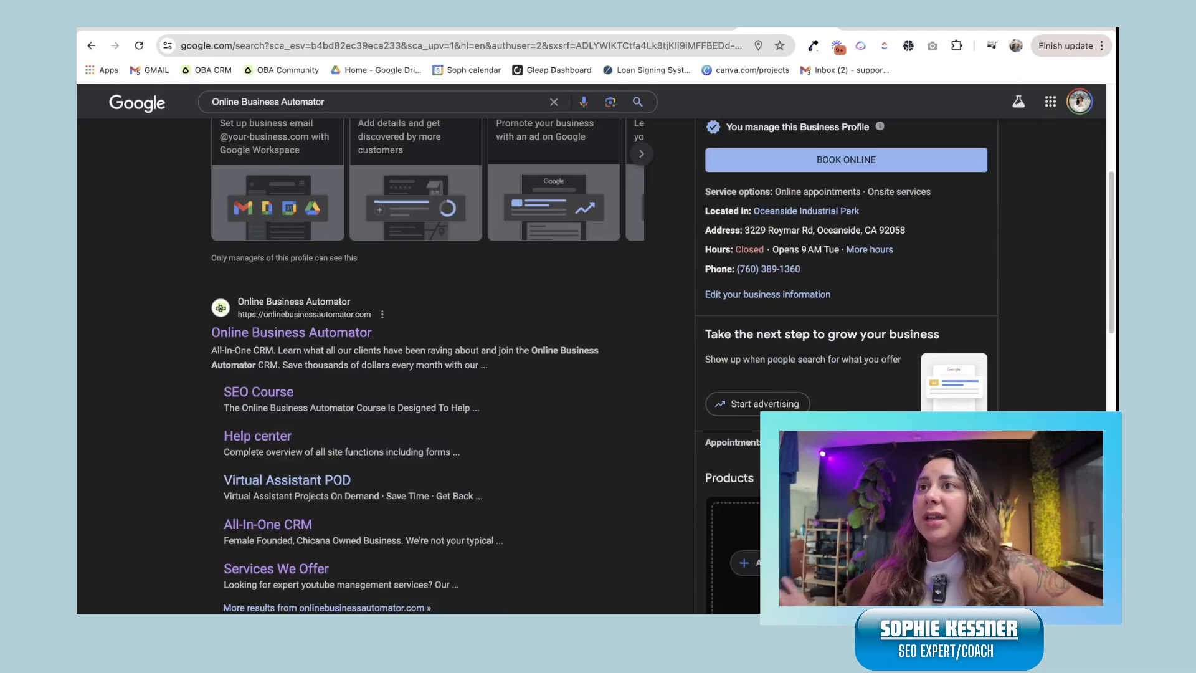
scroll(520, 367, "up", 5)
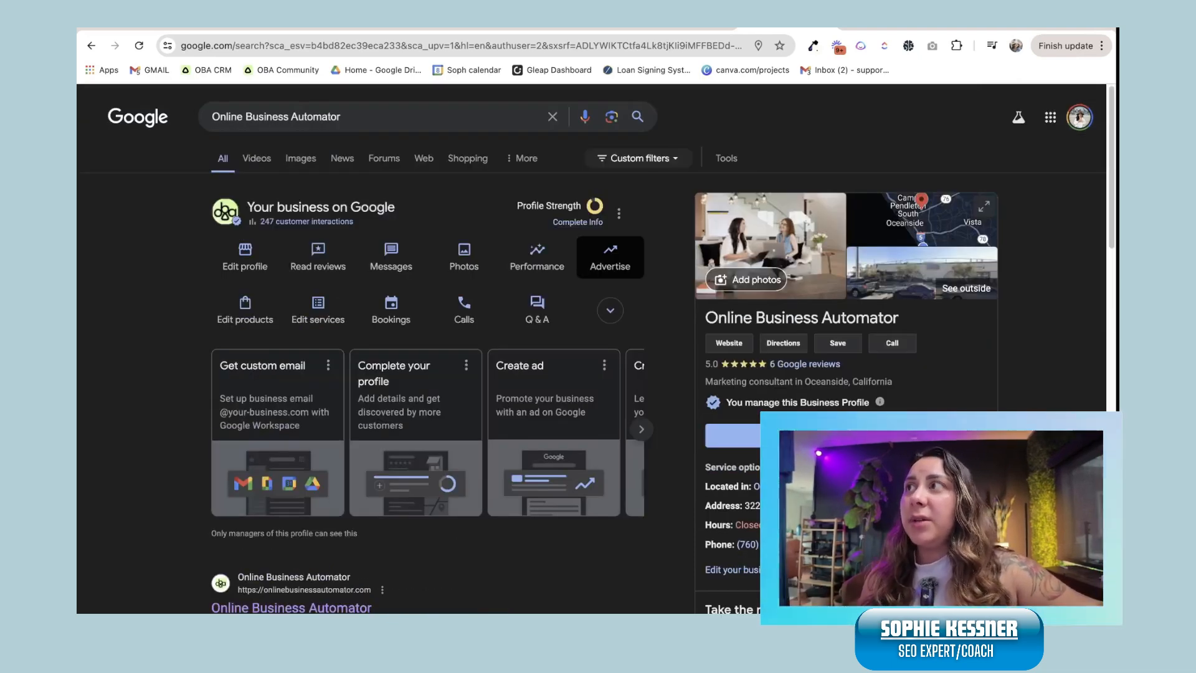